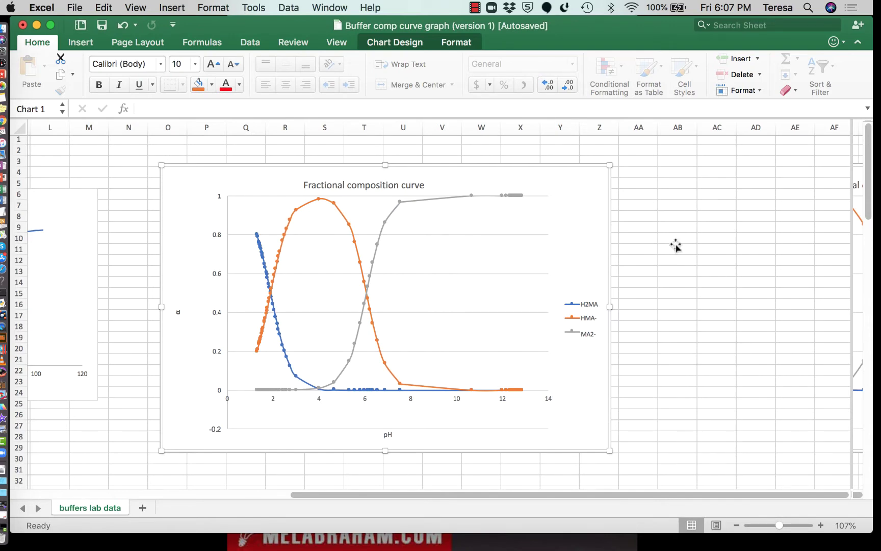
Delete the horizontal gridlines from the Fractional composition curve chart
scroll(675, 246, left, 15)
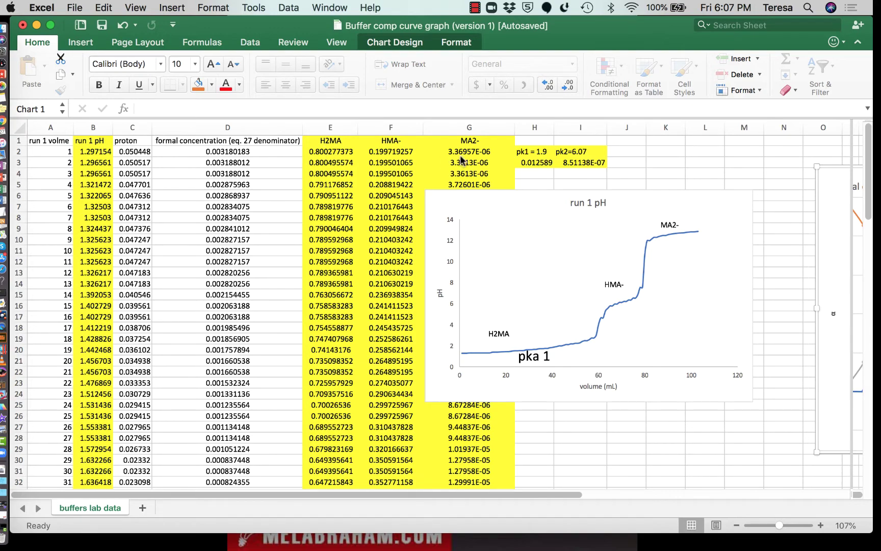
scroll(460, 160, right, 10)
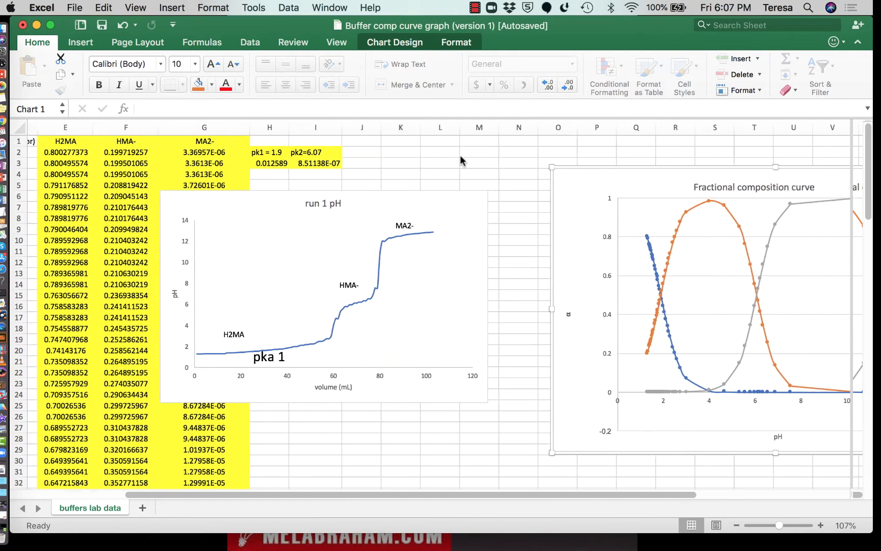
scroll(461, 160, right, 10)
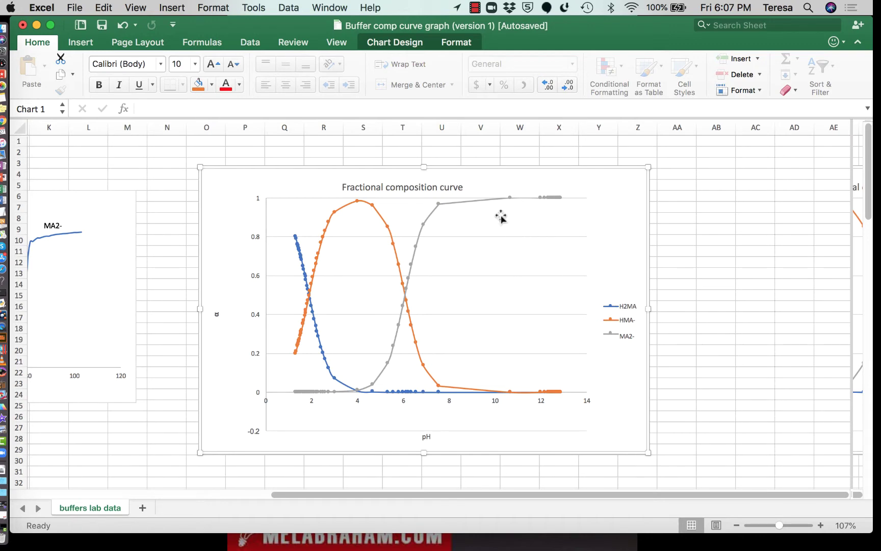
click(502, 236)
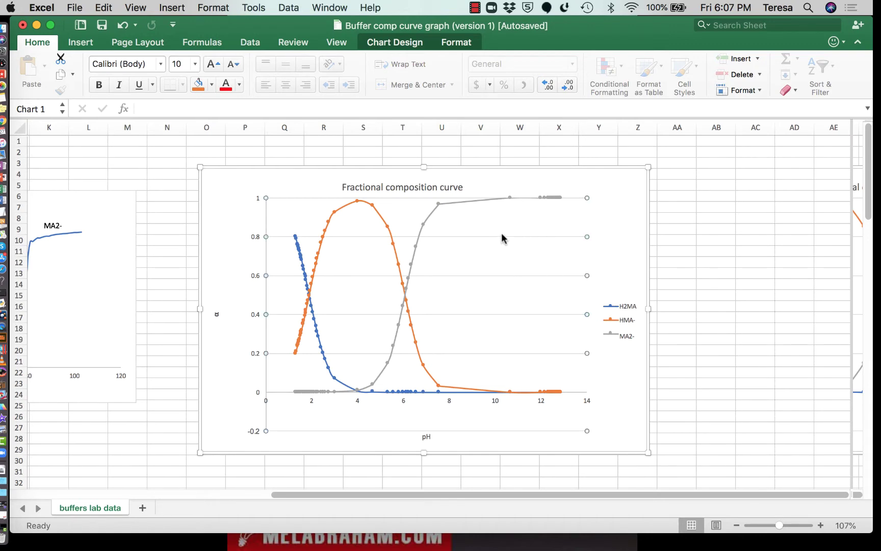
key(Delete)
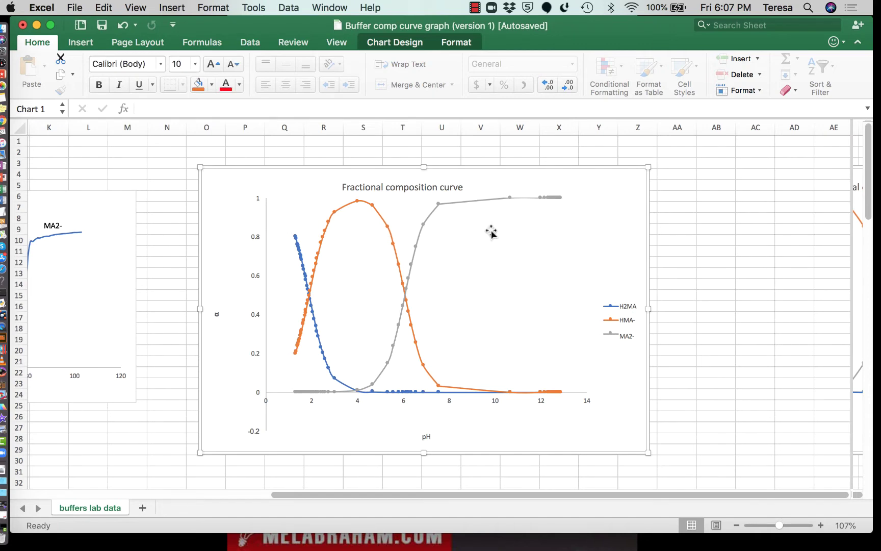
Replace the cell reference naming the H2MA series in the chart's data source with the text "H2MA"
right_click(442, 272)
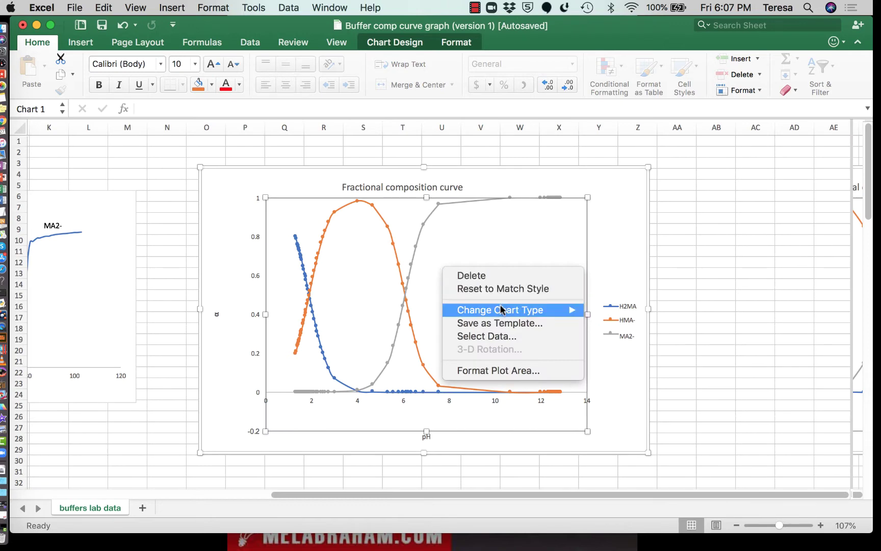
mouse_move(501, 312)
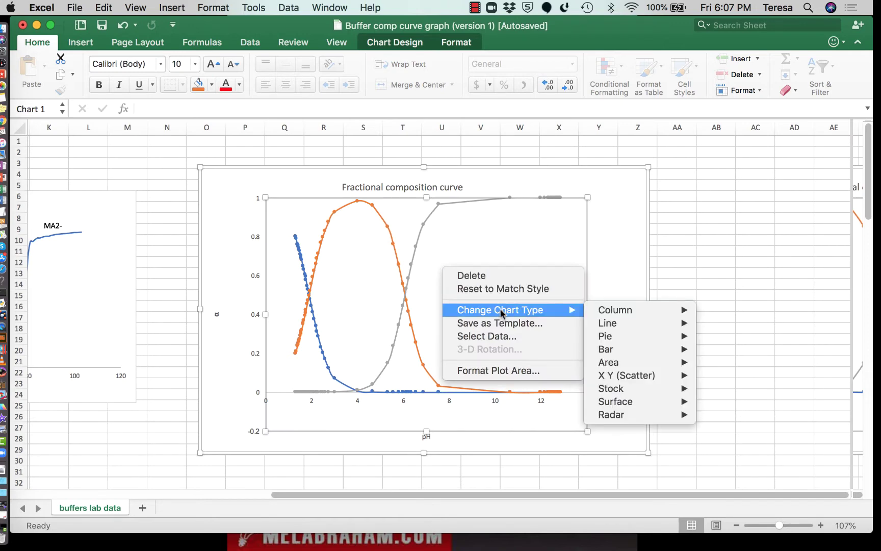
click(500, 338)
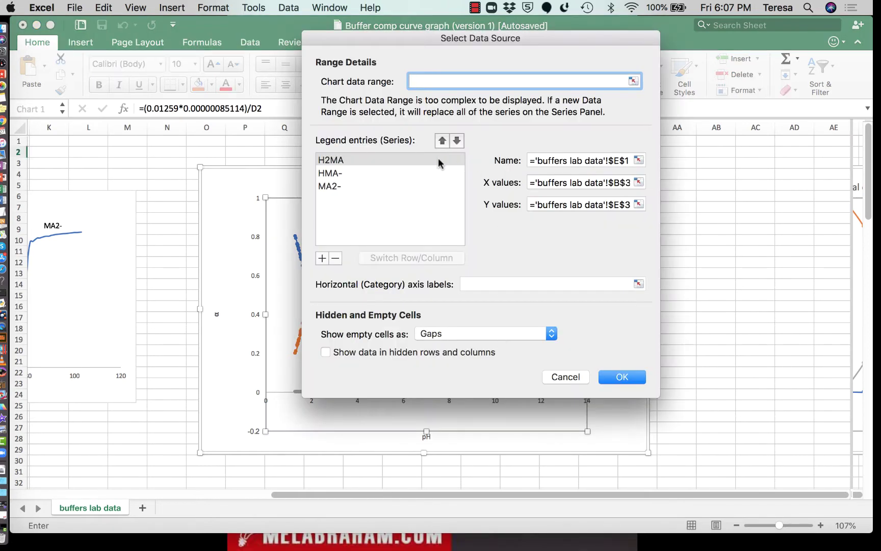
click(344, 159)
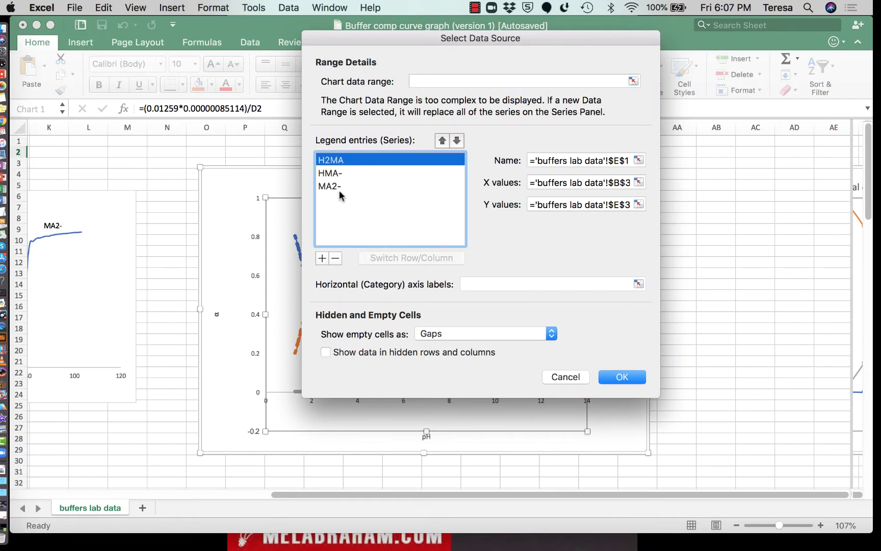
click(339, 187)
click(341, 161)
click(334, 174)
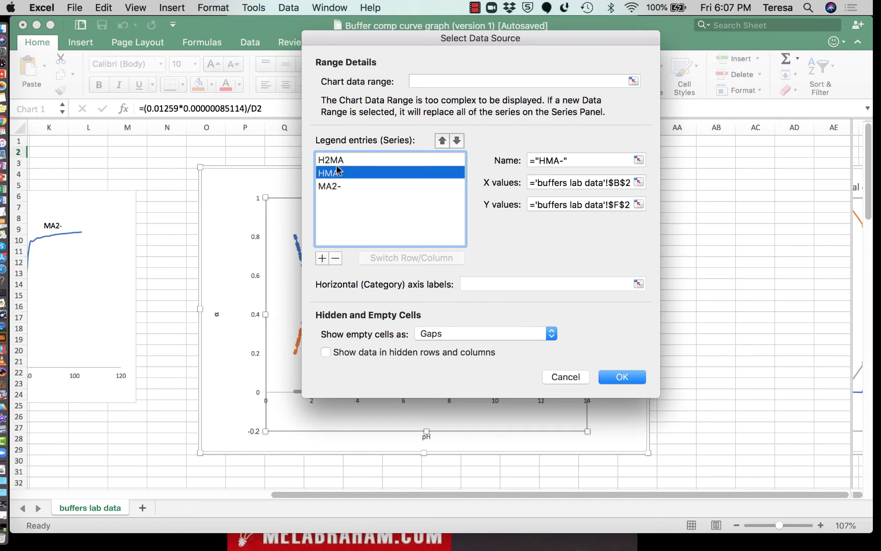
click(342, 160)
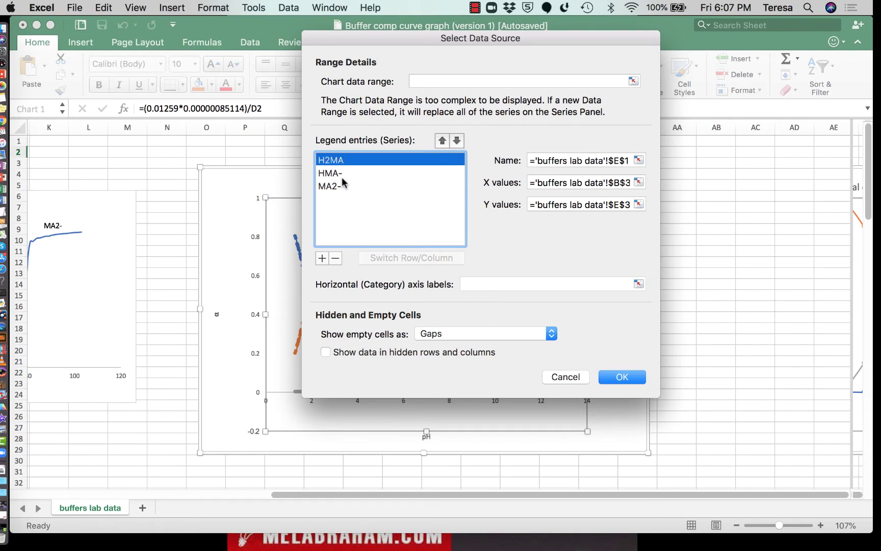
click(628, 162)
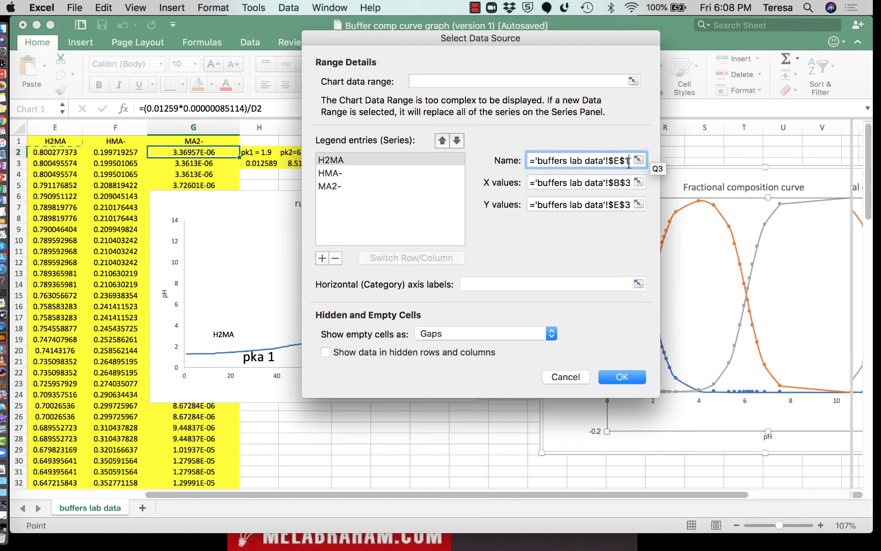
key(shift+Tab)
click(629, 162)
key(BackSpace)
key(BackSpace)
key(BackSpace)
key(BackSpace)
key(BackSpace)
key(BackSpace)
key(BackSpace)
key(BackSpace)
key(BackSpace)
key(BackSpace)
key(BackSpace)
key(BackSpace)
key(BackSpace)
key(BackSpace)
key(BackSpace)
key(BackSpace)
key(BackSpace)
key(BackSpace)
key(BackSpace)
key(BackSpace)
key(BackSpace)
key(BackSpace)
key(BackSpace)
key(BackSpace)
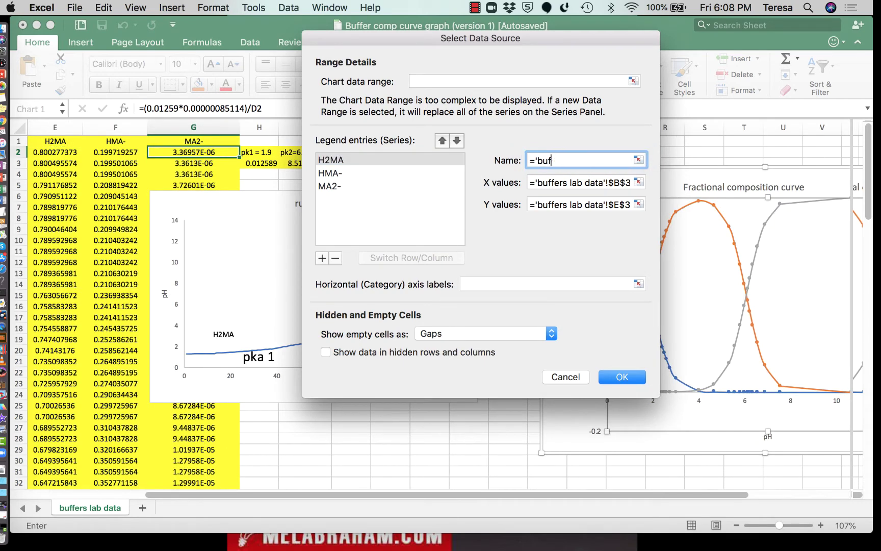
text(H2Ma)
key(BackSpace)
text(A)
click(622, 376)
Rename the H2MA series to "I'm bad" in the Fractional composition curve chart's data source
scroll(626, 379, right, 5)
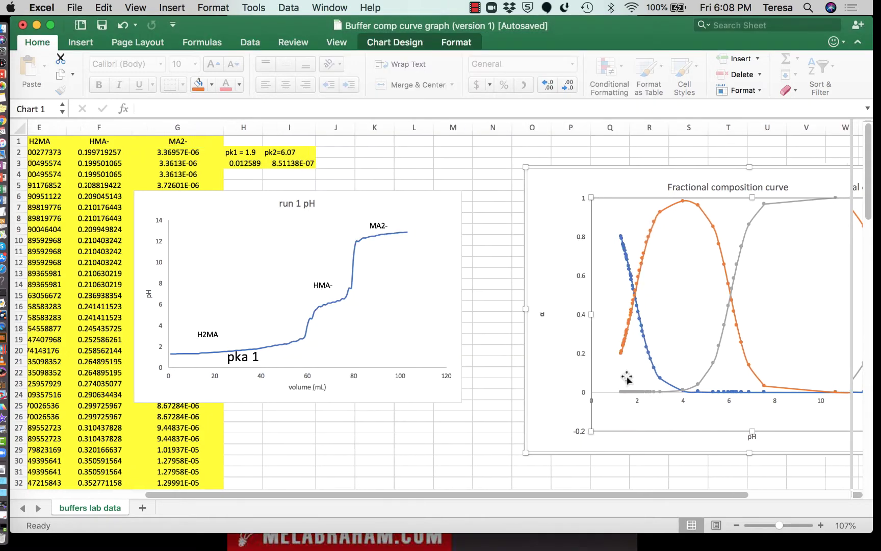
scroll(626, 378, right, 3)
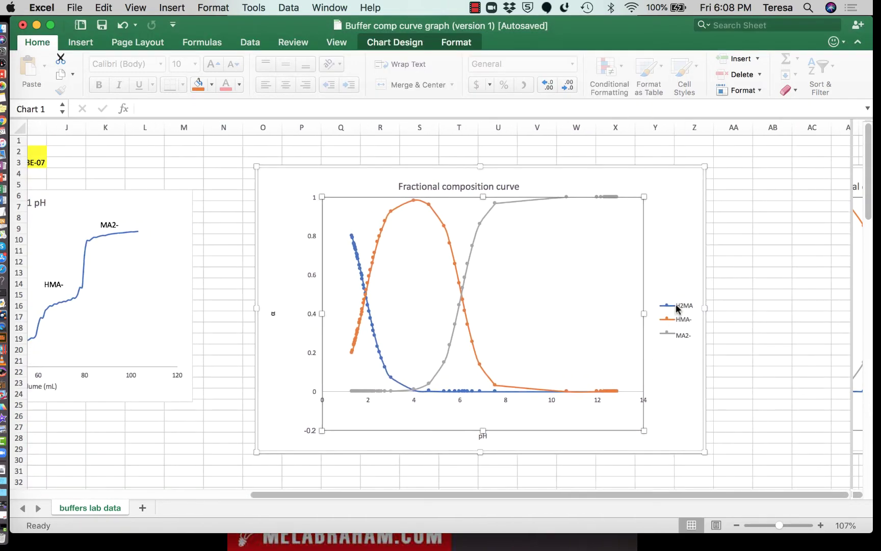
right_click(567, 261)
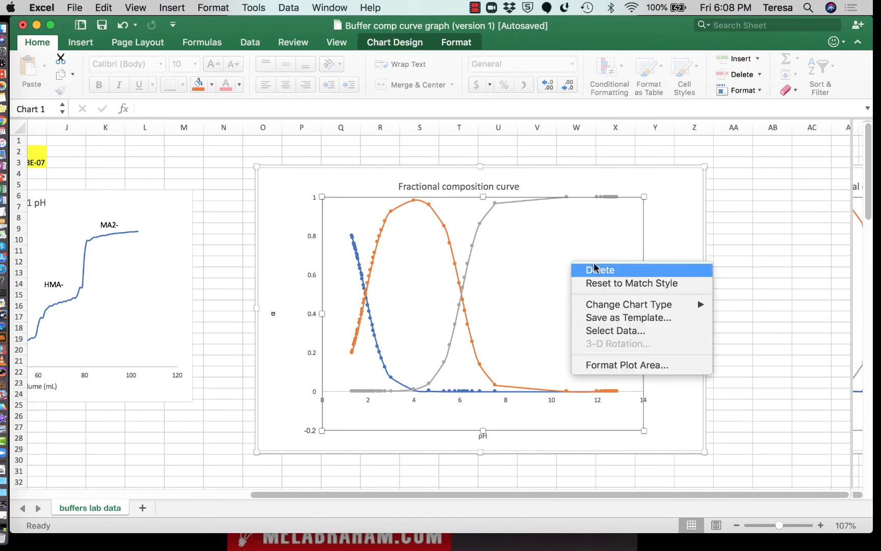
mouse_move(615, 305)
click(619, 332)
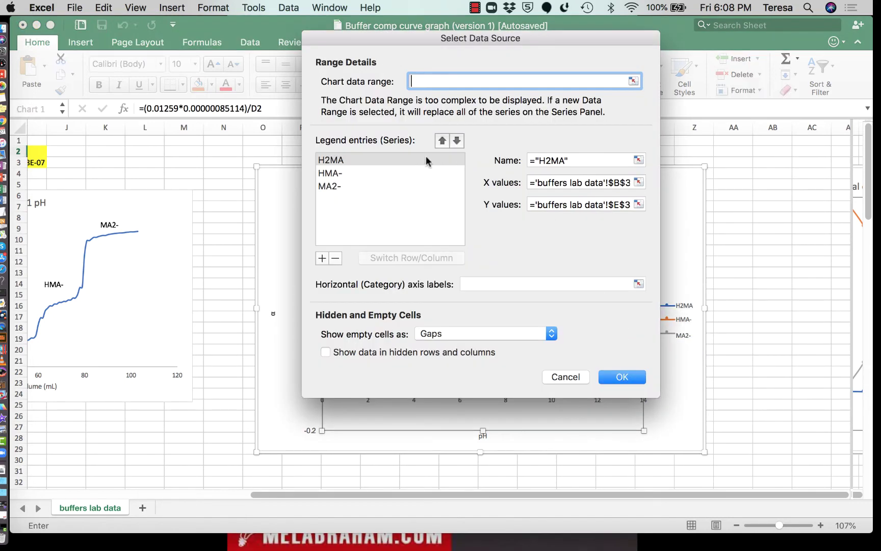
click(585, 154)
key(BackSpace)
key(BackSpace)
key(BackSpace)
key(BackSpace)
key(BackSpace)
key(BackSpace)
key(BackSpace)
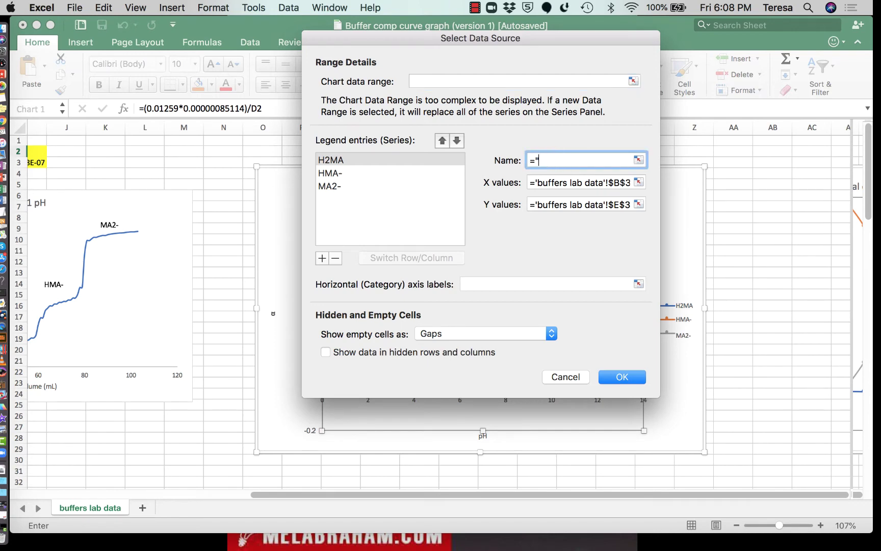
text(I'm bad)
click(617, 378)
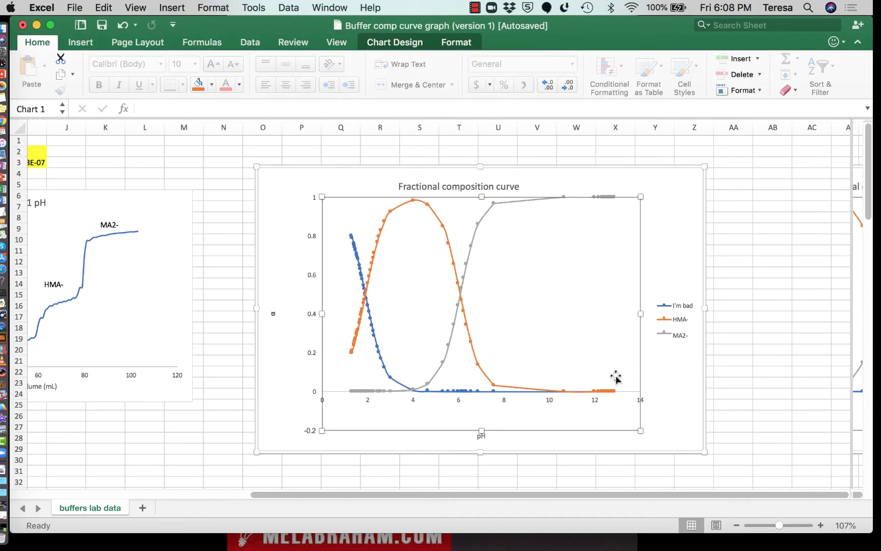
Change the Fractional composition curve chart to the Scatter type with markers only
scroll(685, 305, right, 2)
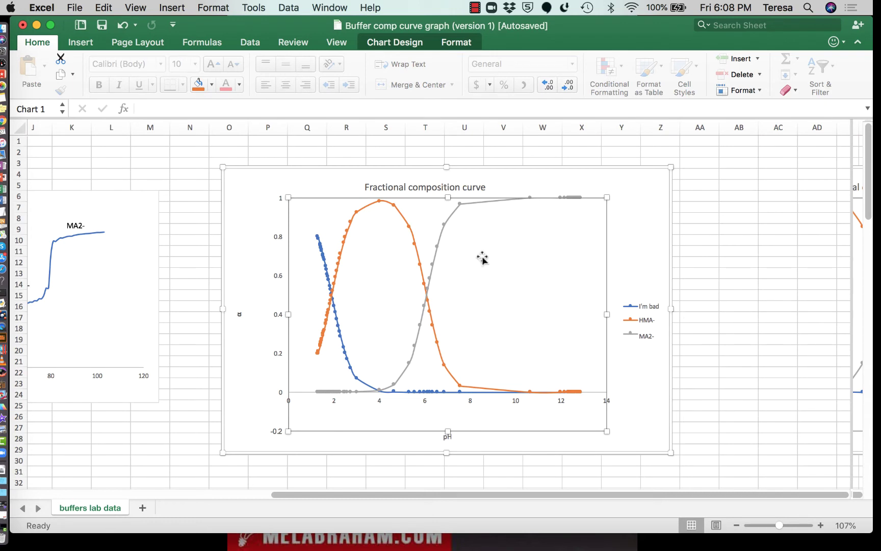
right_click(478, 282)
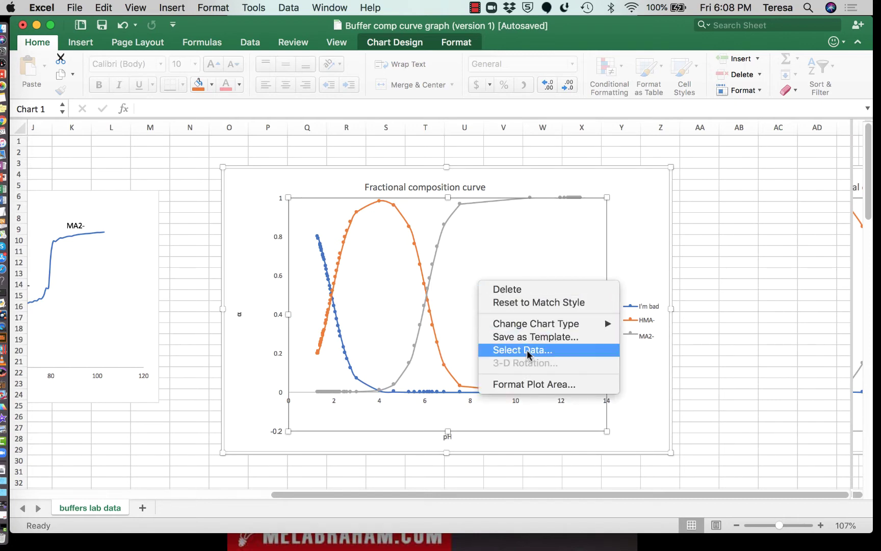
mouse_move(551, 328)
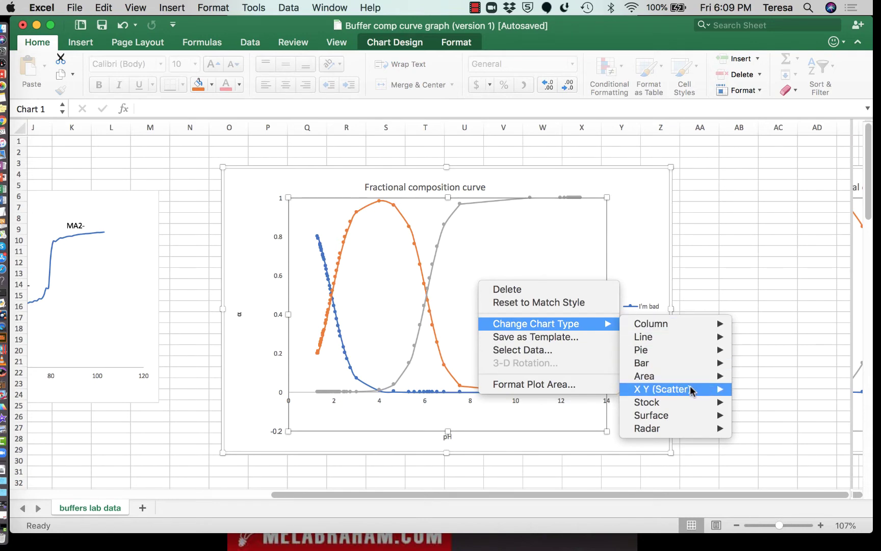
mouse_move(691, 390)
click(444, 319)
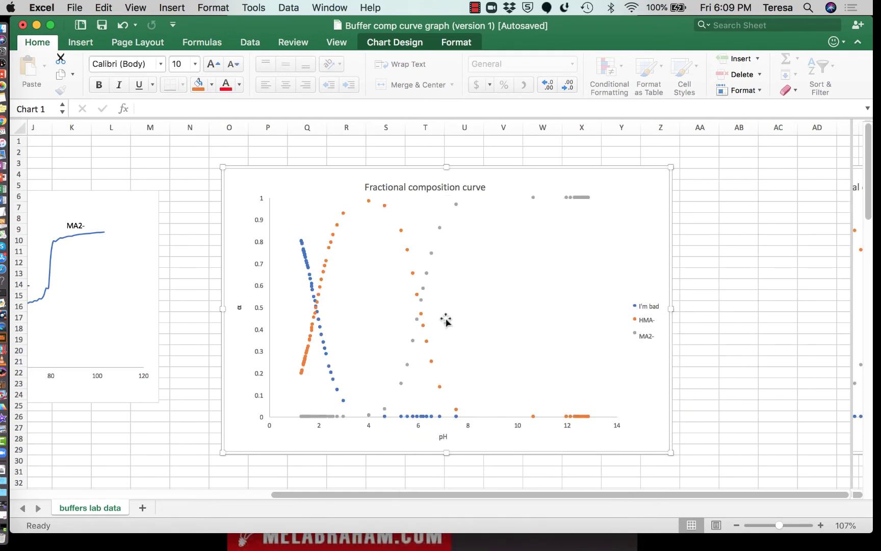
Change the chart type to Scatter with Smooth Lines and Markers
right_click(508, 257)
mouse_move(567, 302)
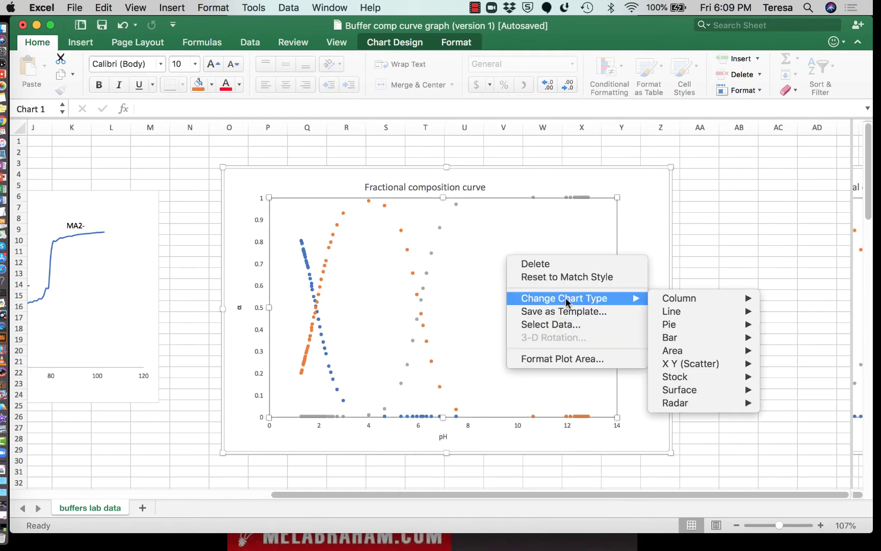
mouse_move(706, 363)
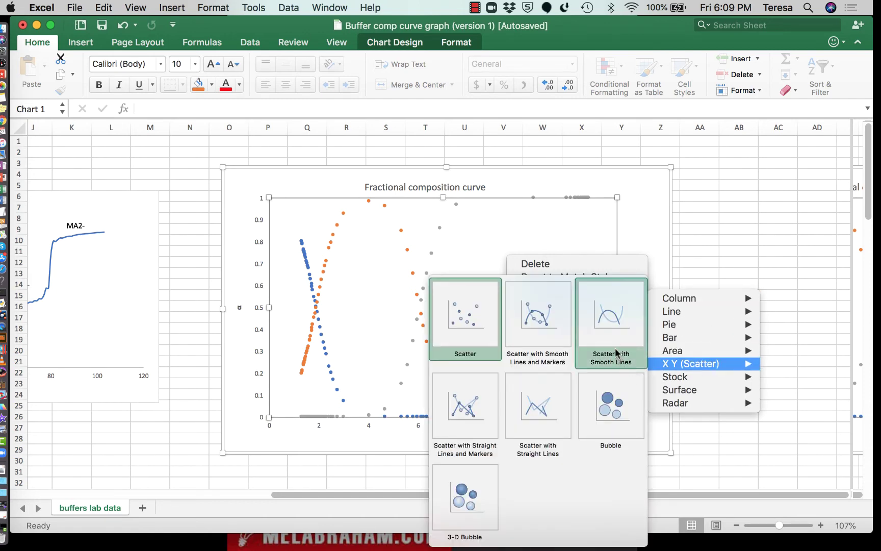
click(551, 324)
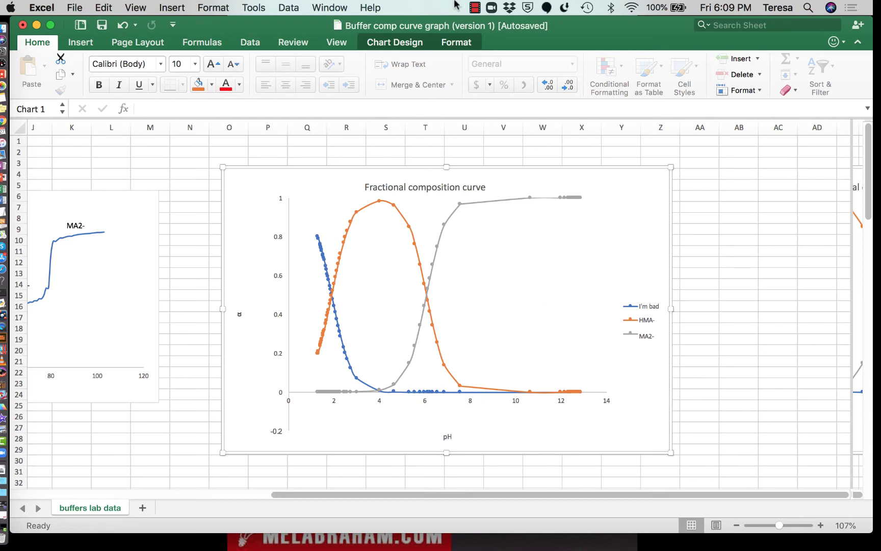
click(394, 43)
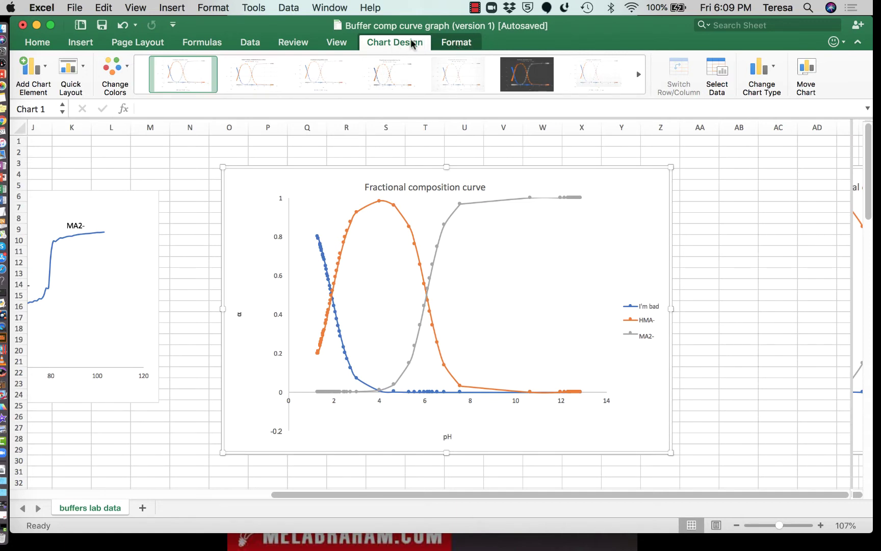
double_click(436, 43)
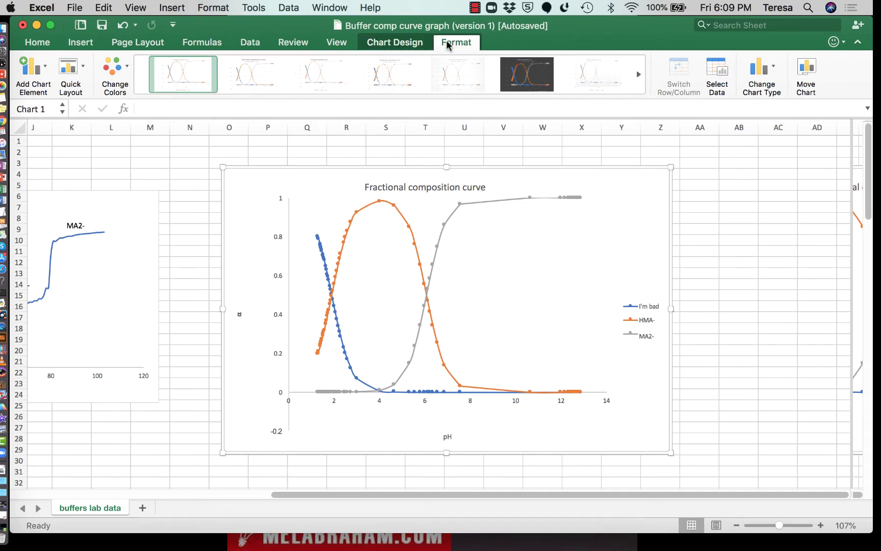
double_click(401, 44)
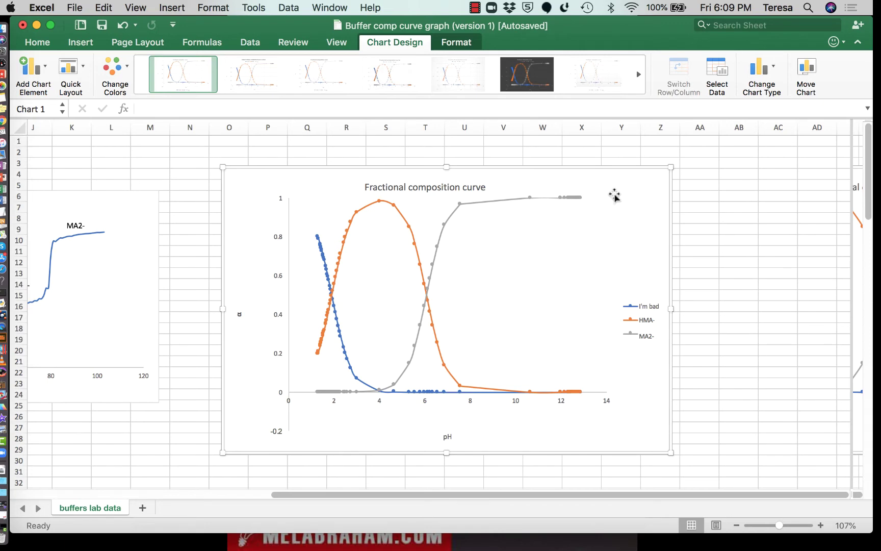
Insert an oval in the chart and shrink it to a small marker where the blue and orange curves cross near pH 2
click(82, 46)
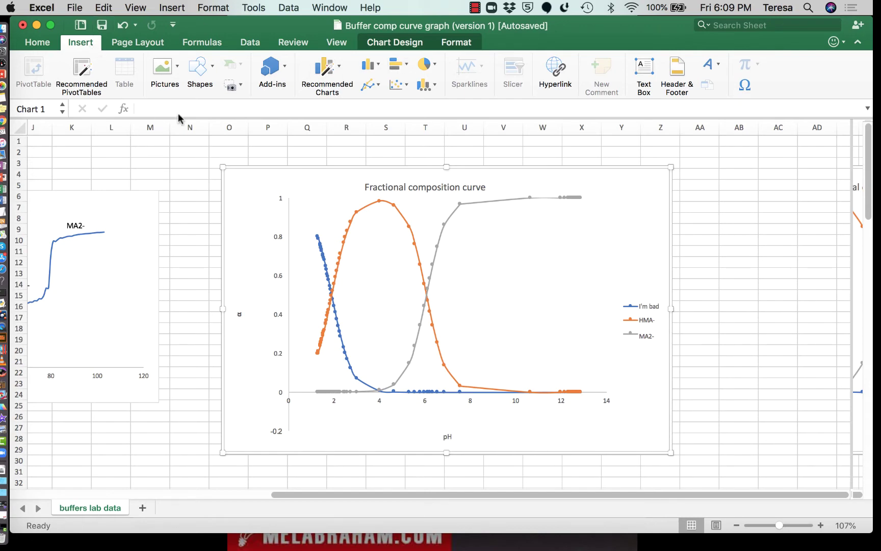
click(651, 75)
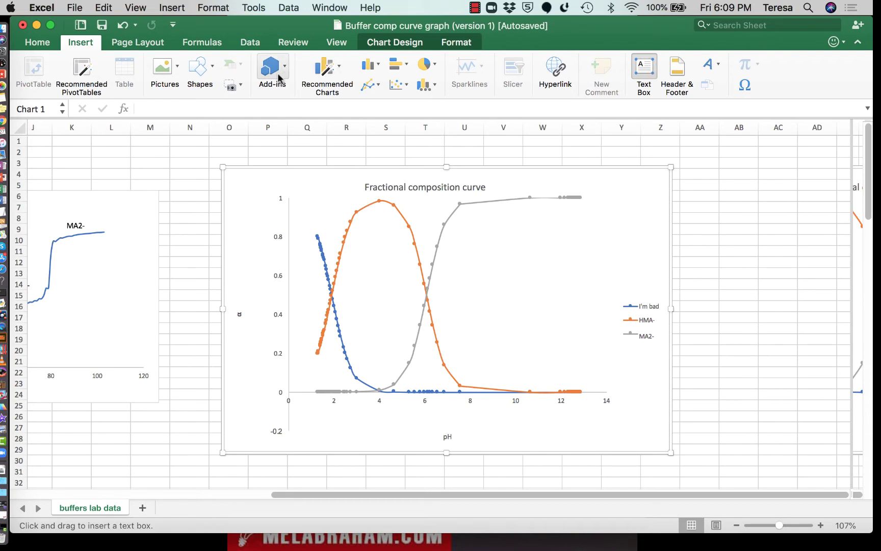
click(214, 77)
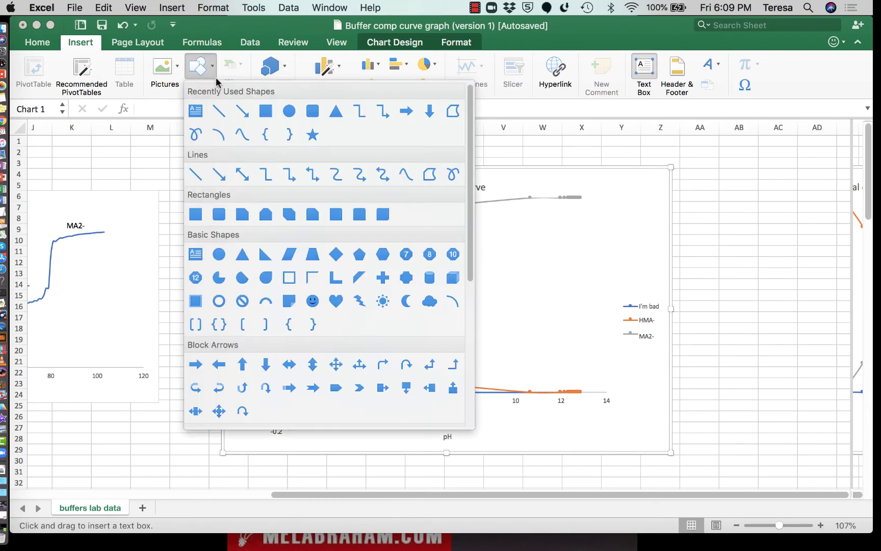
click(290, 111)
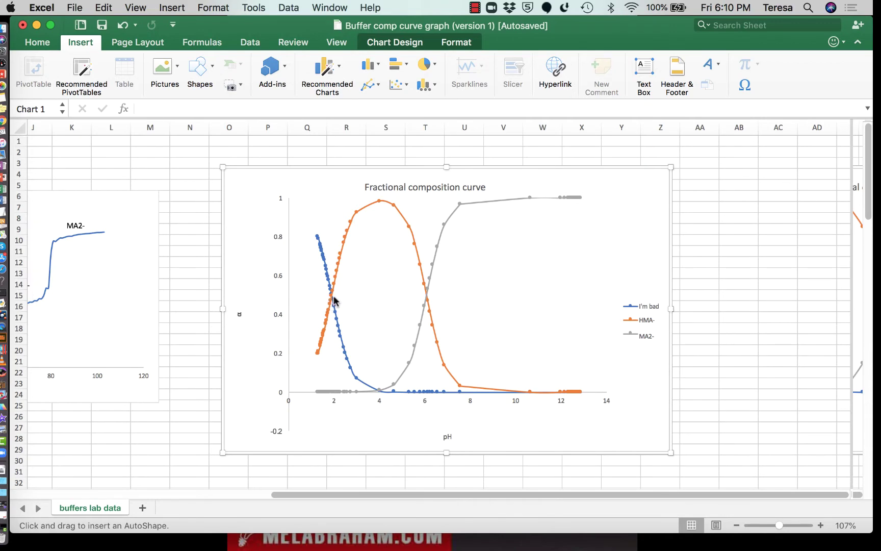
click(335, 296)
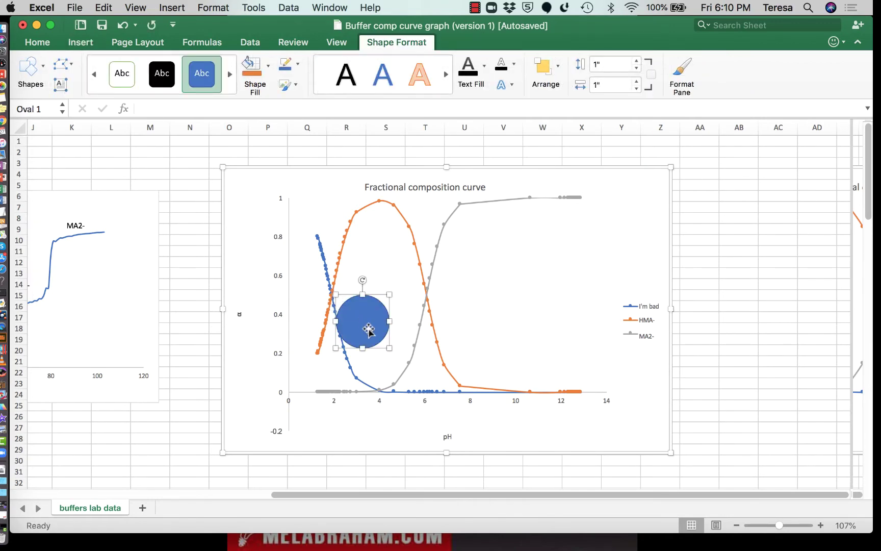
drag(389, 348, 331, 297)
click(524, 264)
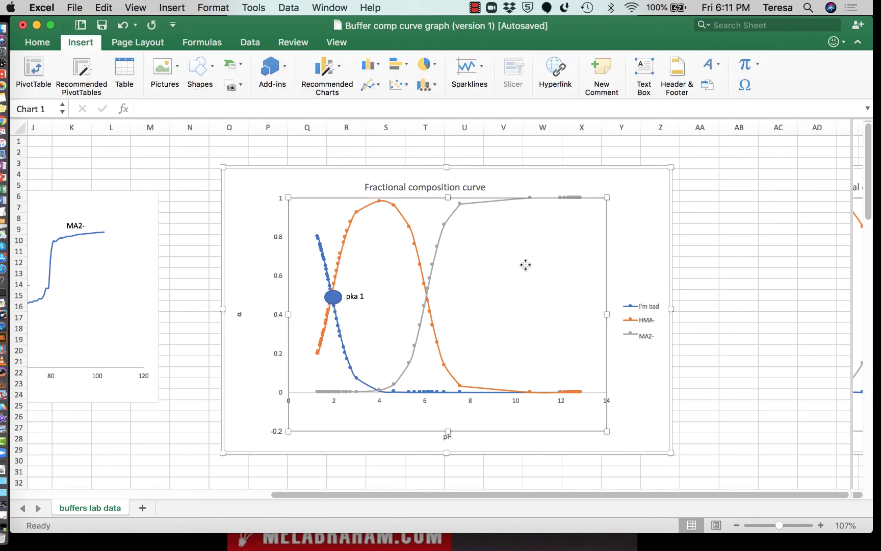
click(333, 297)
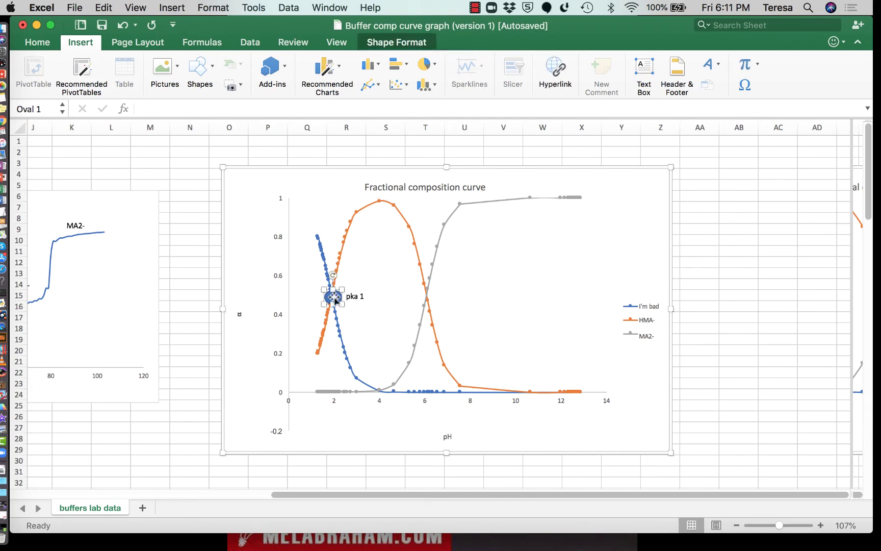
click(431, 328)
click(493, 311)
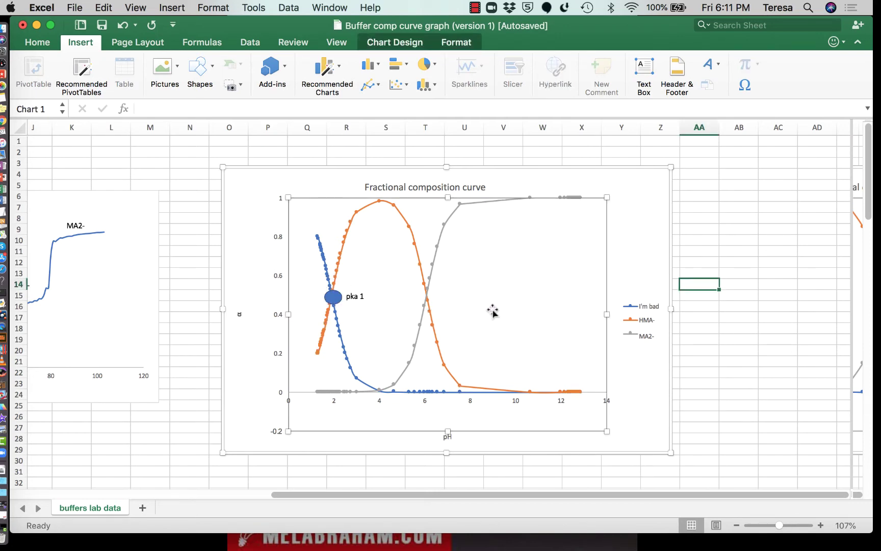
click(632, 240)
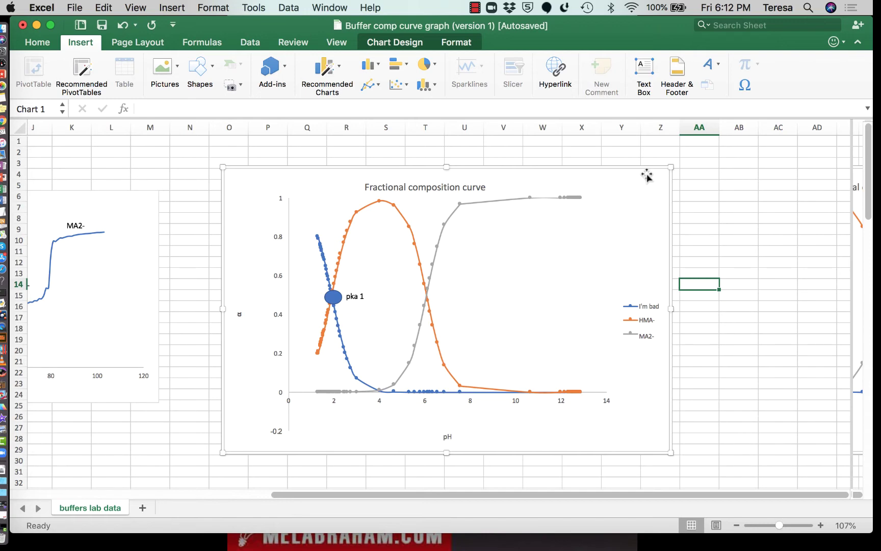
click(84, 9)
click(104, 290)
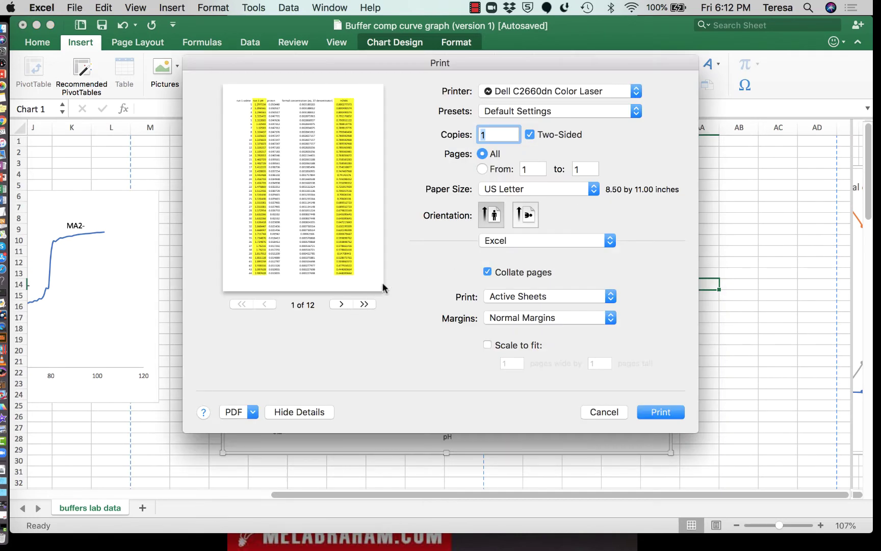
click(495, 299)
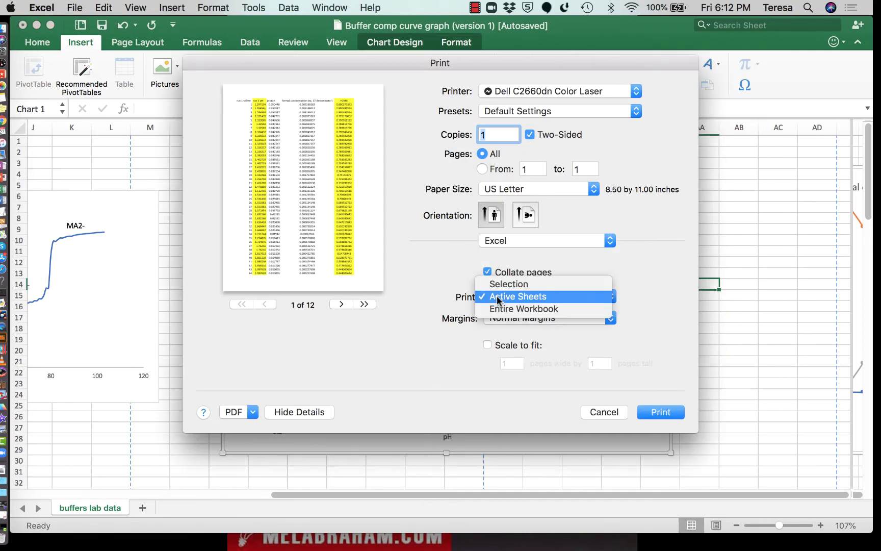
click(500, 285)
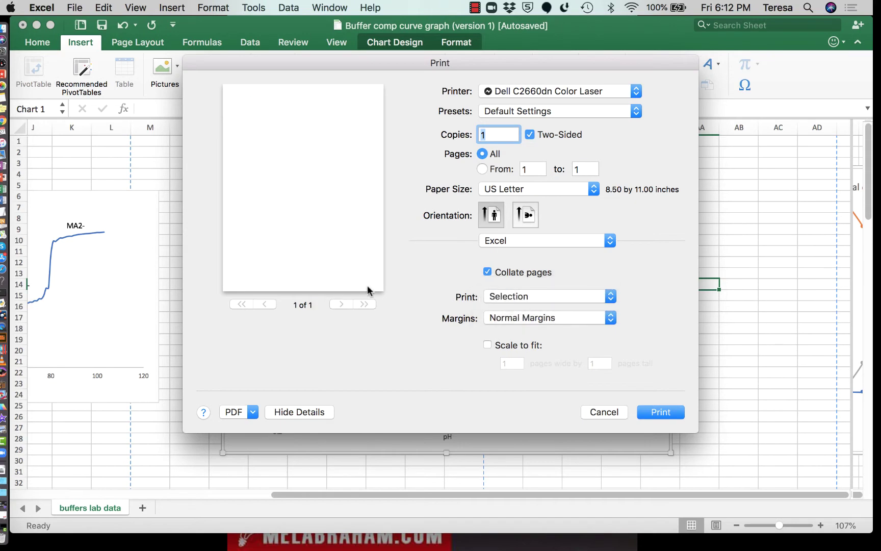
click(604, 412)
Deselect the Fractional composition curve chart and capture a screenshot of just the chart area
click(690, 360)
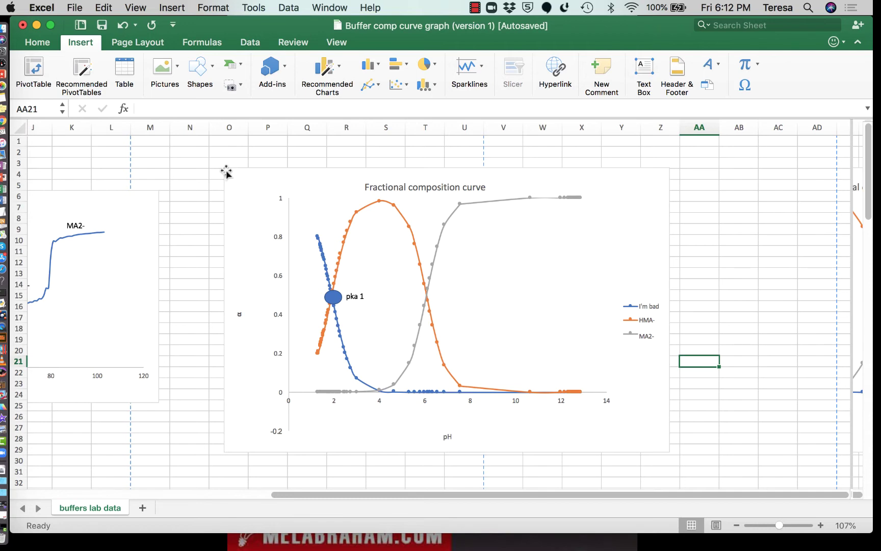
key(super+shift+4)
drag(226, 171, 667, 450)
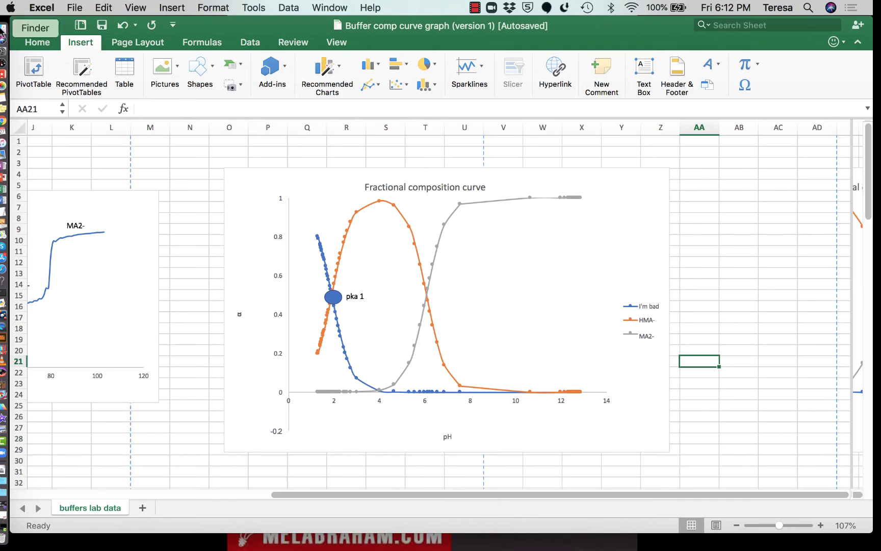
Switch to Finder and open Screenshot 2020-03-27 18.12.52 from the Screenshots folder in Dropbox
click(3, 28)
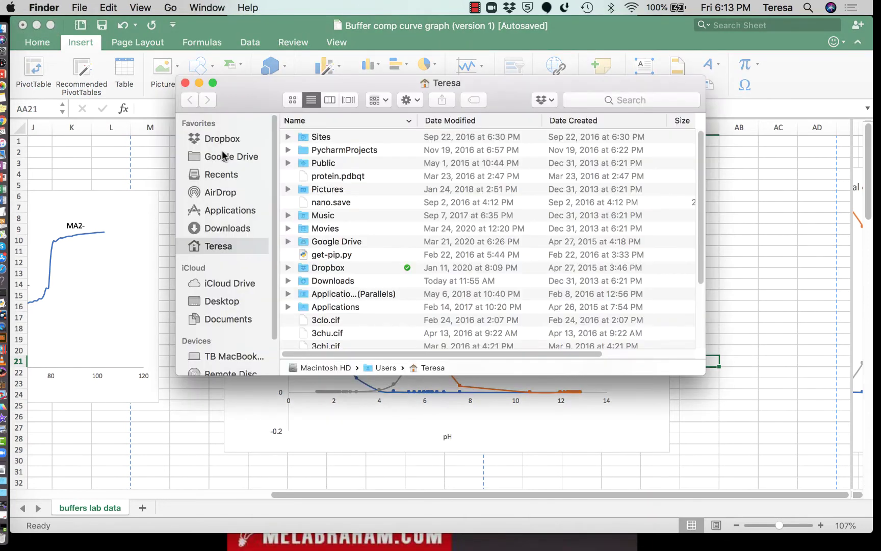
click(225, 140)
double_click(327, 137)
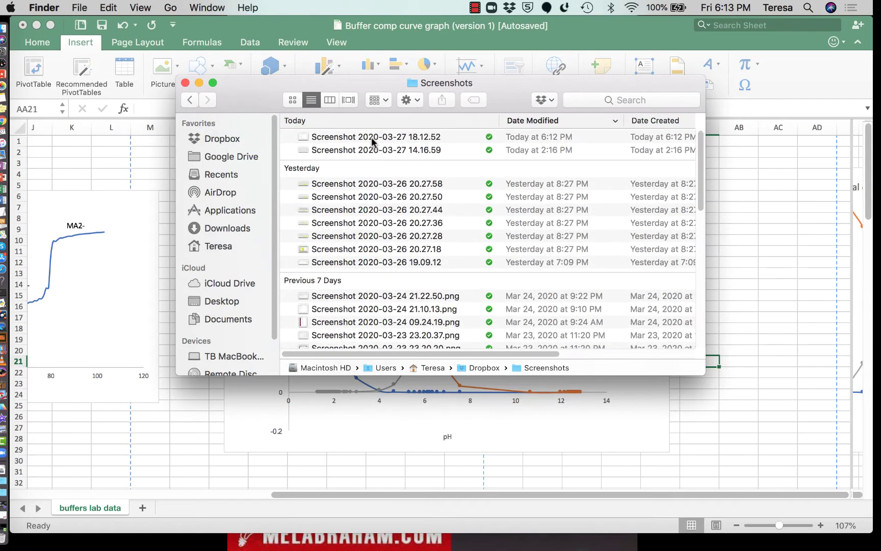
double_click(371, 138)
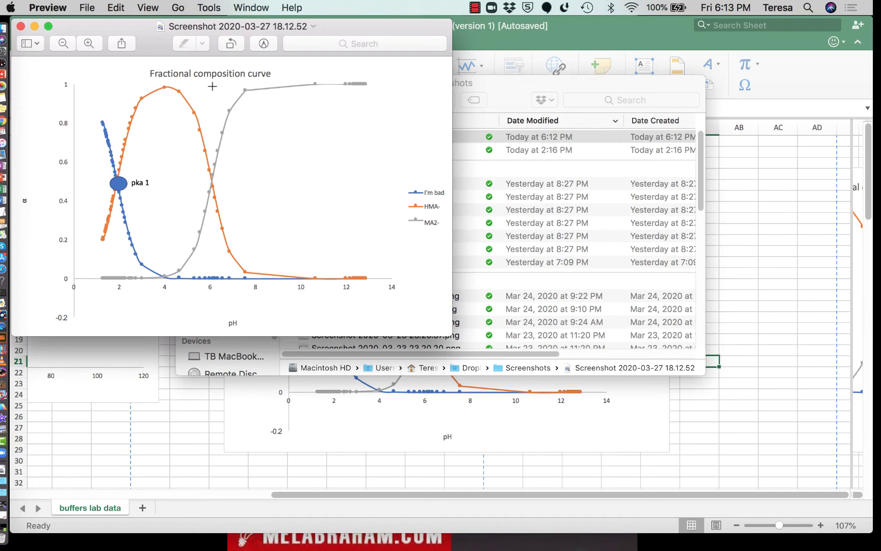
Export the chart screenshot as a PDF named "fraction comp" to the Desktop
click(88, 7)
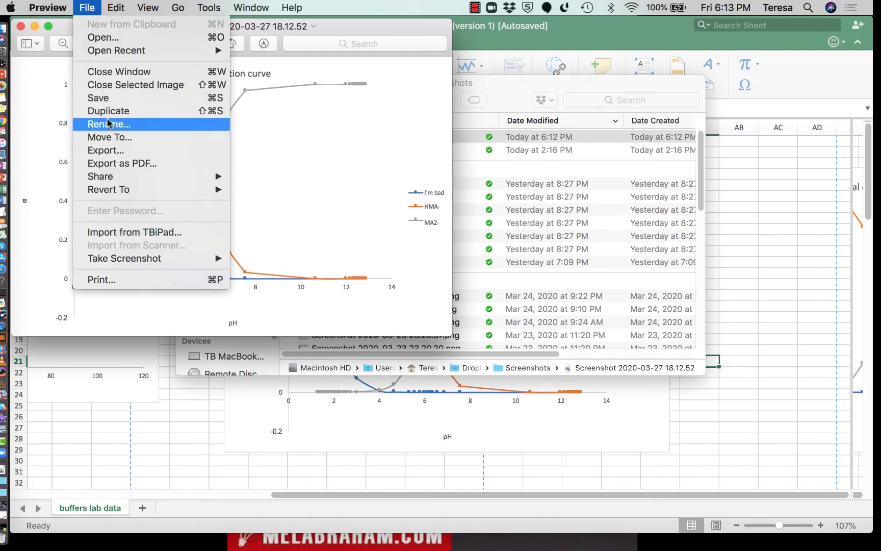
click(110, 163)
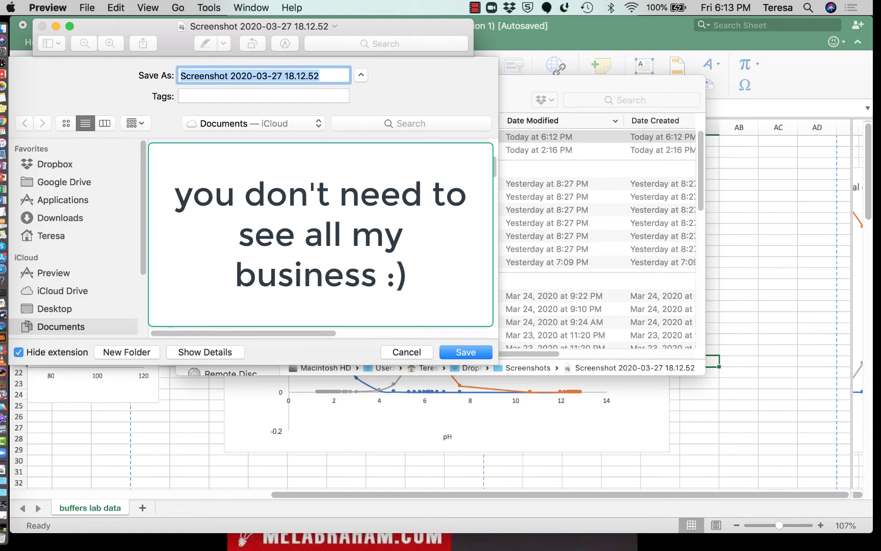
text(fraction comp)
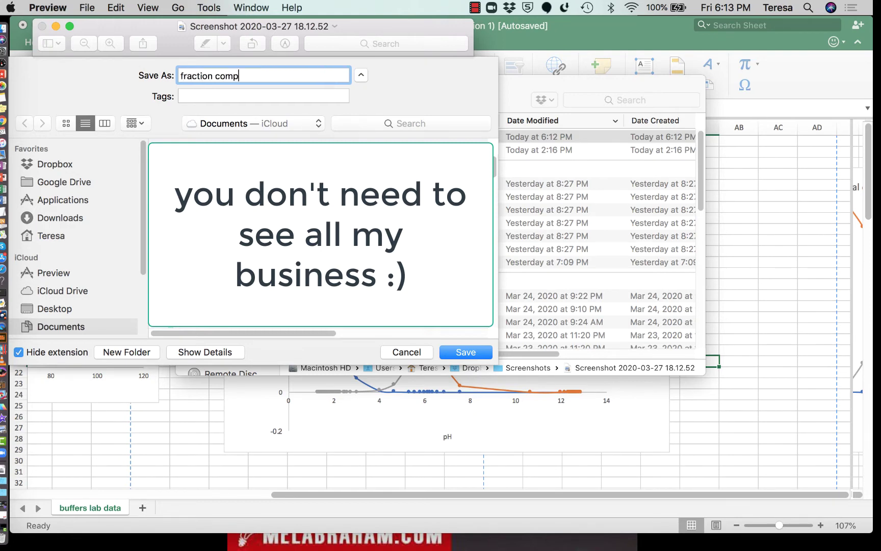
text( 1)
key(BackSpace)
click(56, 306)
click(477, 352)
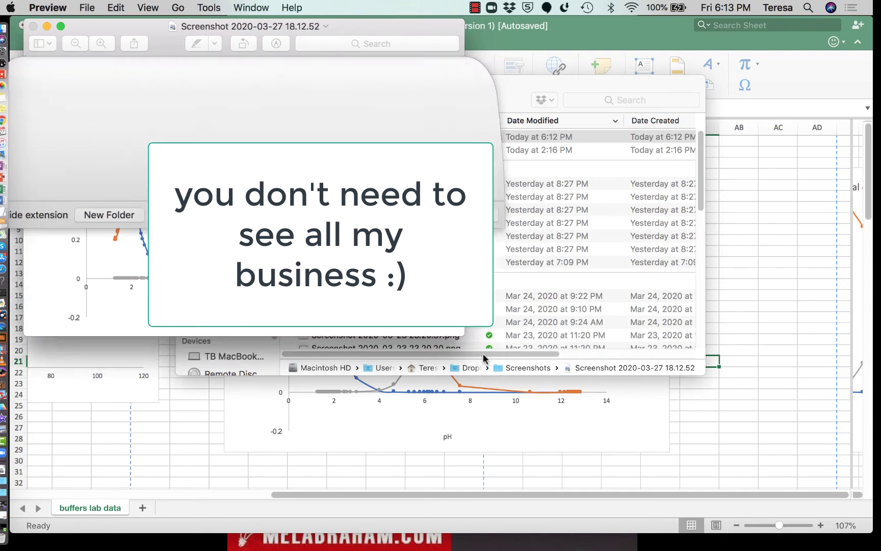
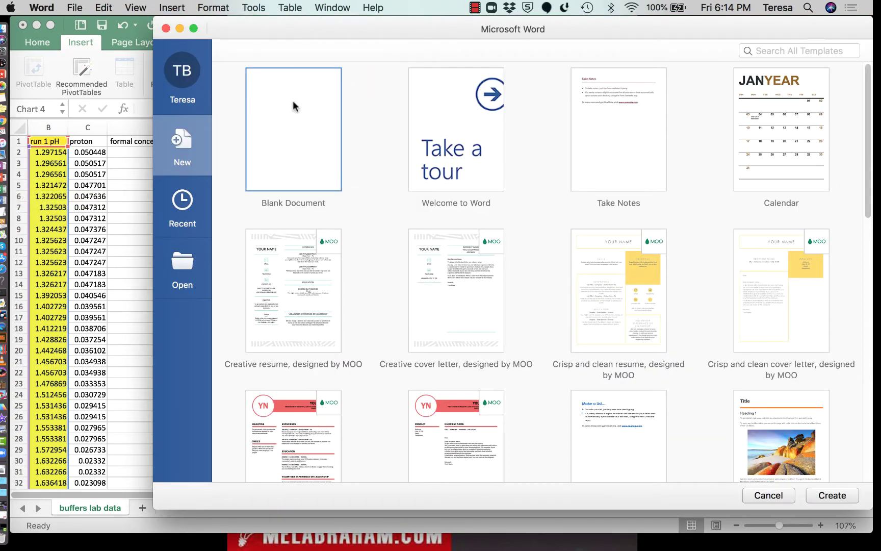
Create a blank Word document and insert the screenshots 2020-03-27 18.14.05 and 18.12.52 from Finder, checking both chart images on the page
double_click(303, 158)
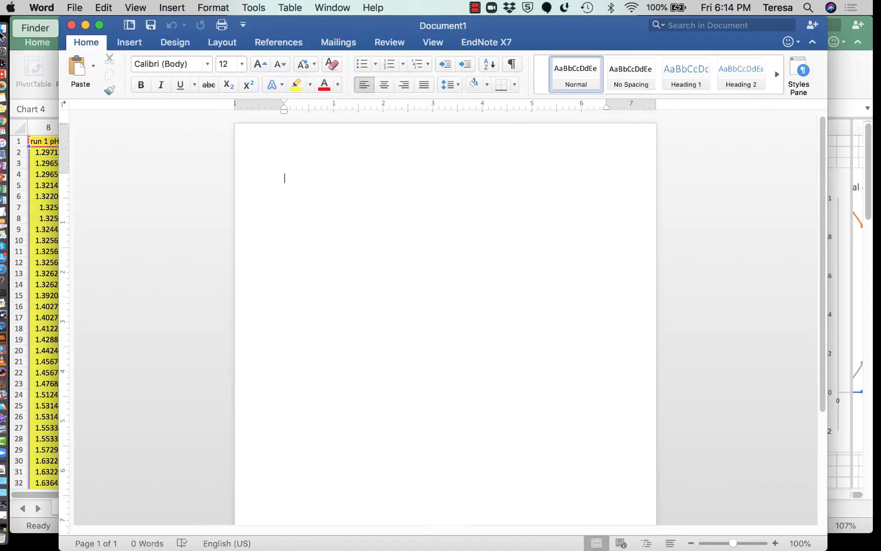
click(2, 32)
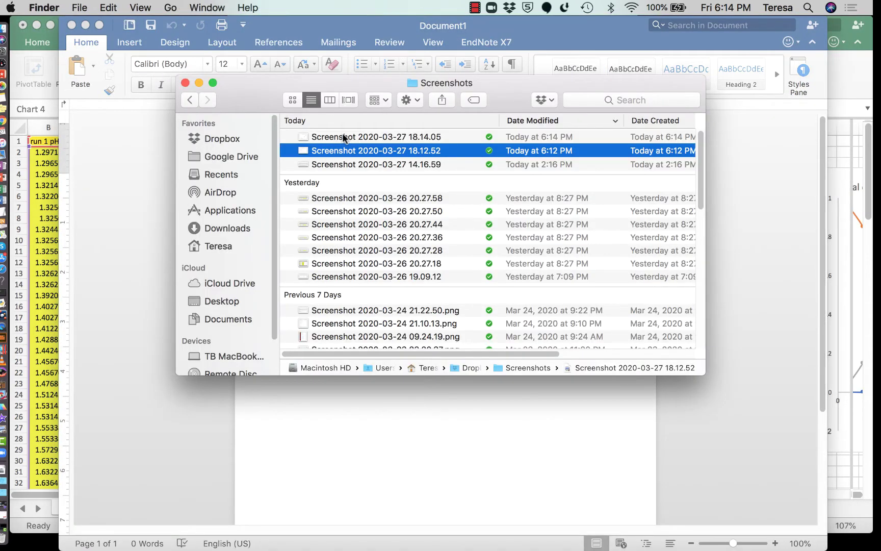
drag(339, 137, 312, 428)
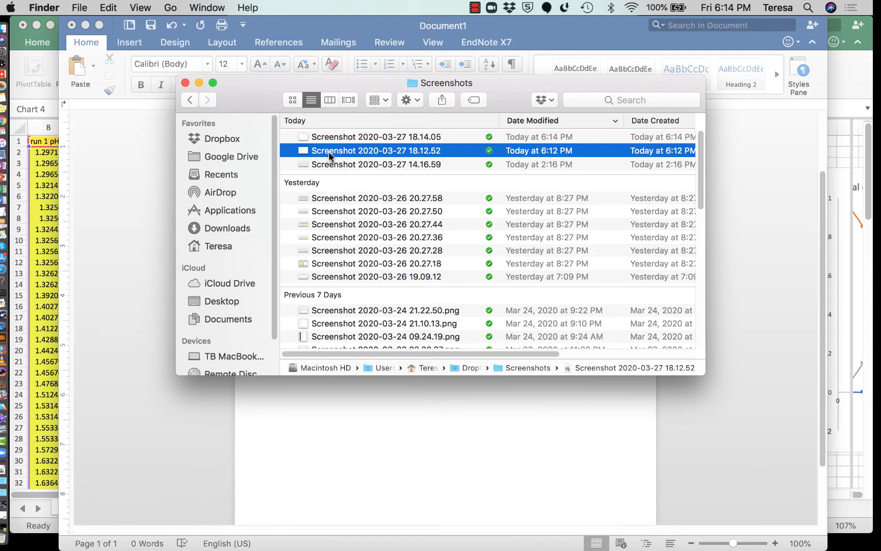
drag(332, 149, 309, 467)
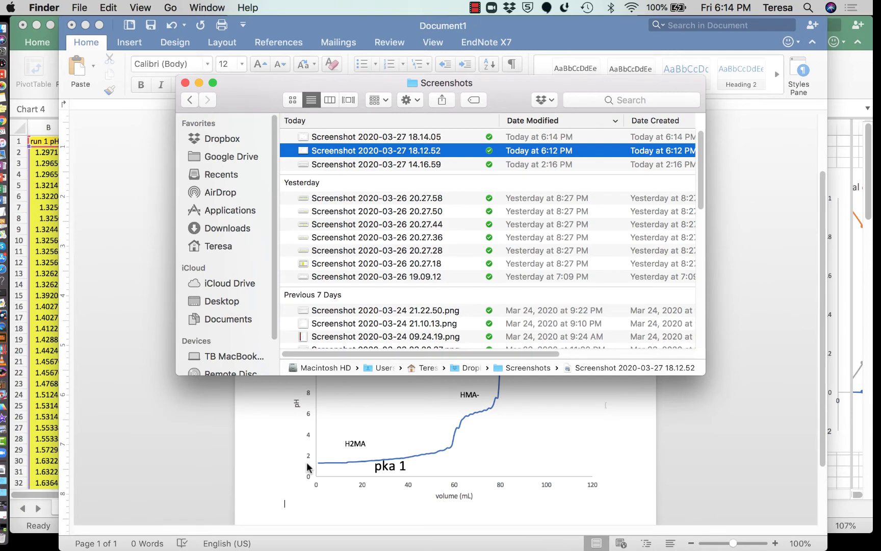
click(308, 466)
scroll(364, 443, up, 5)
click(442, 225)
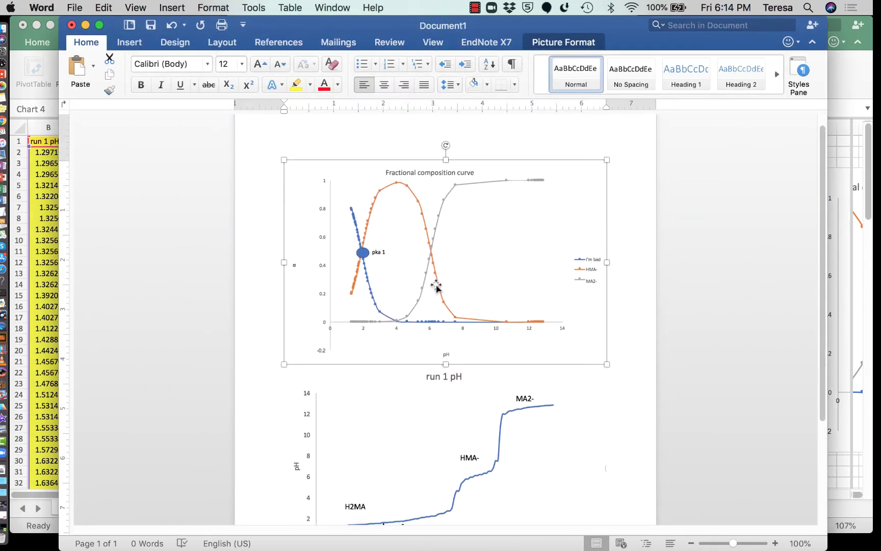
scroll(437, 288, down, 3)
click(441, 415)
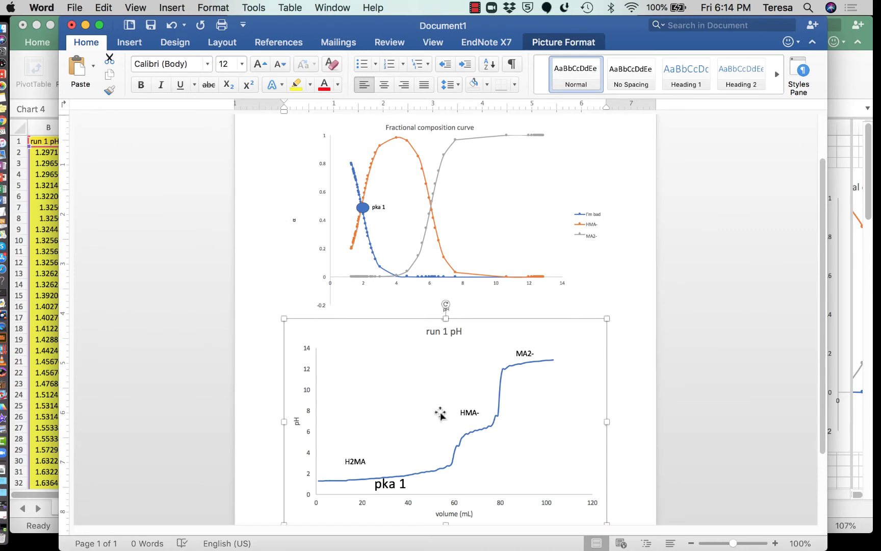
scroll(440, 414, up, 2)
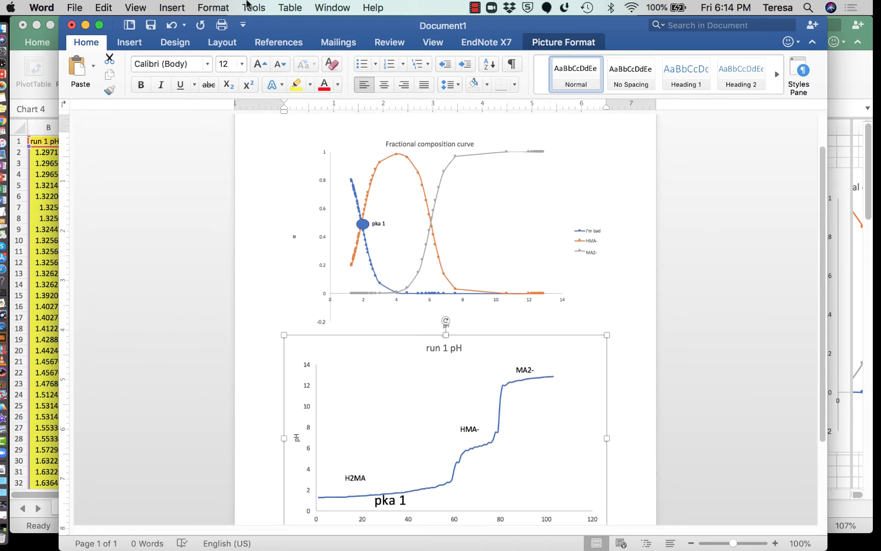
Export the Word document with both charts as a PDF named Document1, using the Best for printing option
click(75, 8)
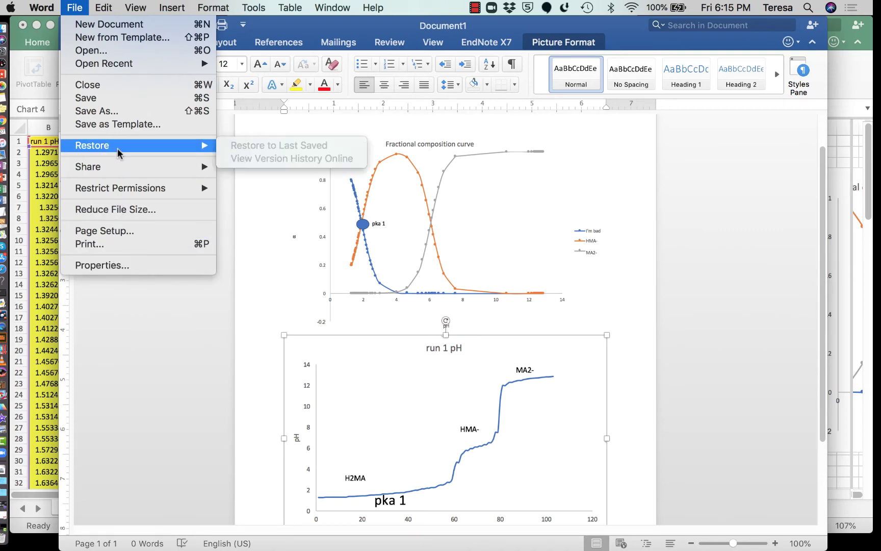
click(123, 111)
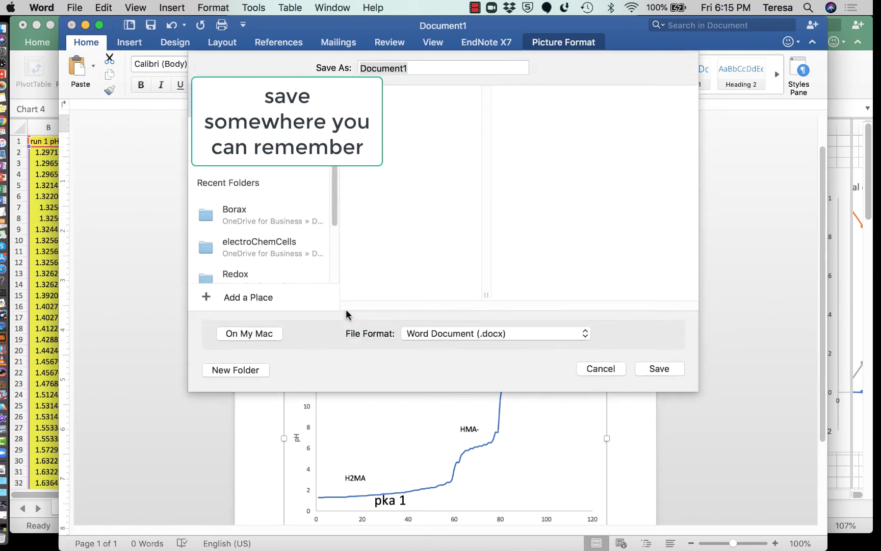
click(462, 335)
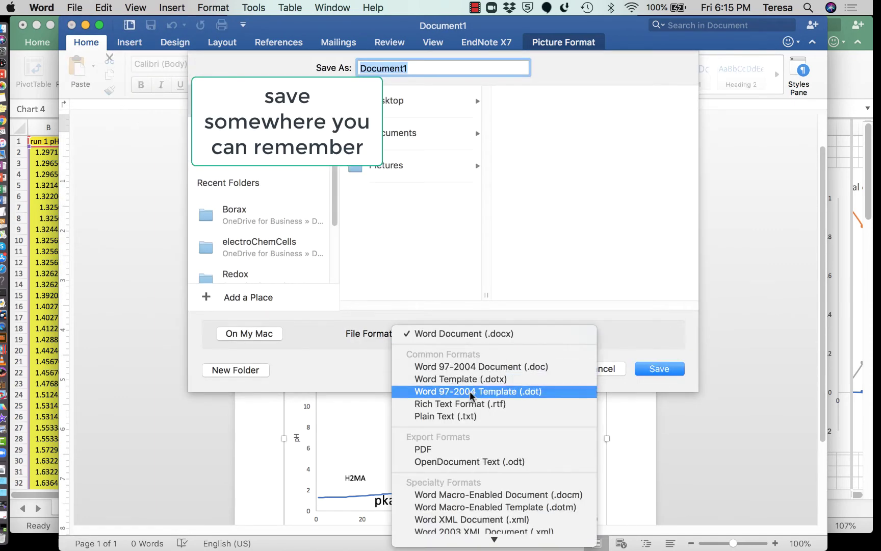
click(462, 449)
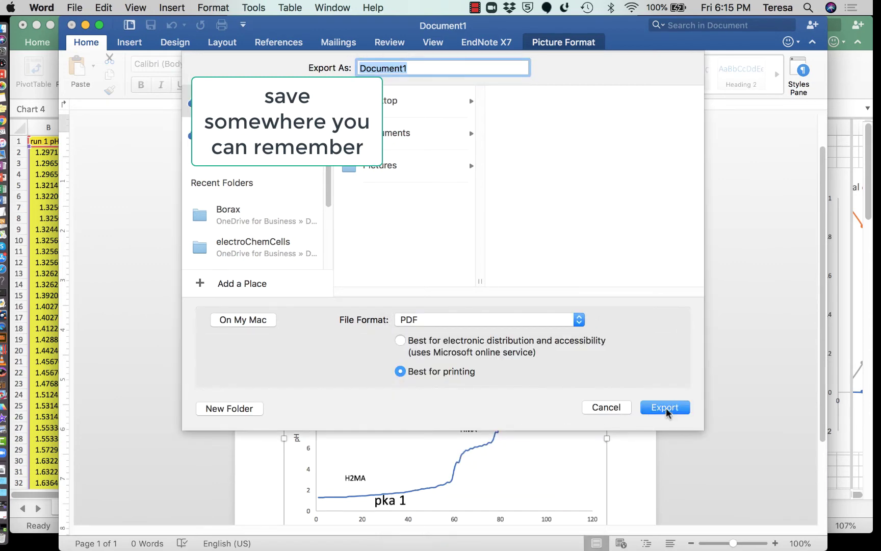
click(255, 135)
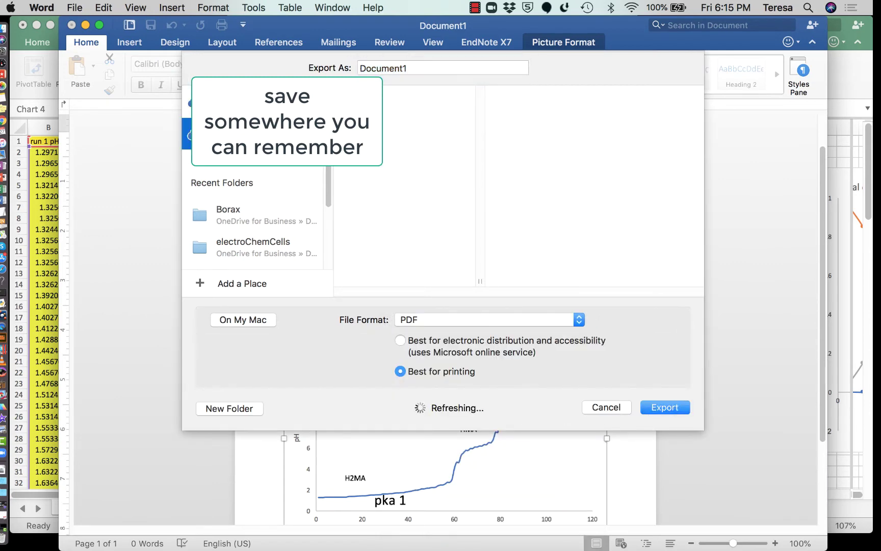
click(670, 410)
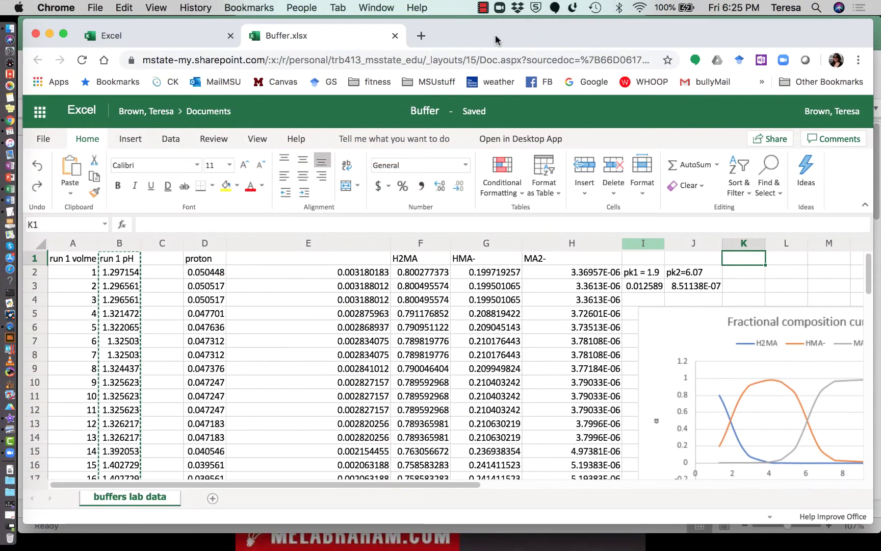
Clear the pending copy selection in the online Buffer workbook and examine the Fractional composition curve chart beside the data
click(335, 258)
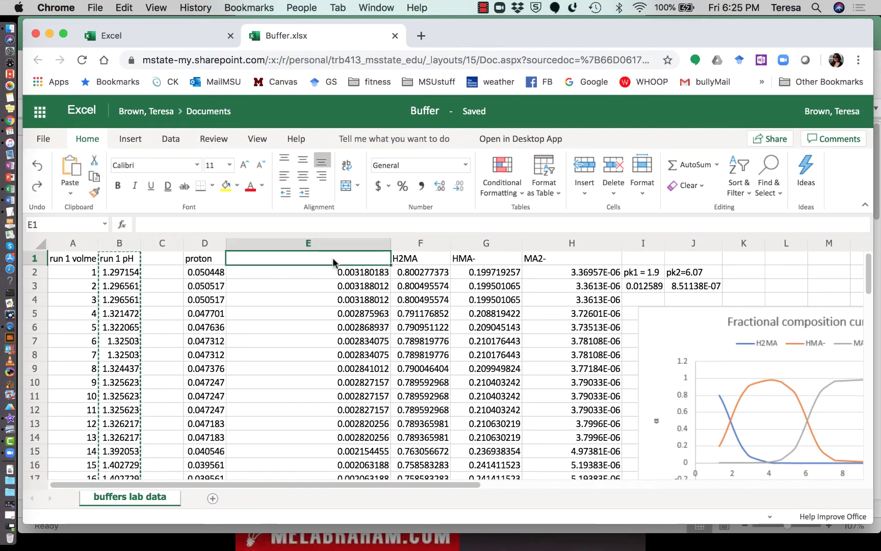
key(Escape)
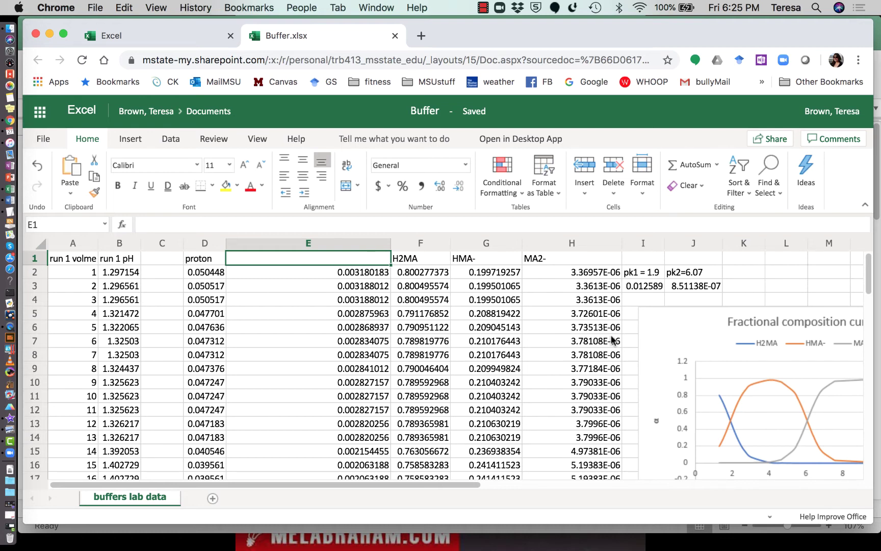
scroll(613, 340, down, 2)
scroll(614, 340, up, 2)
click(686, 330)
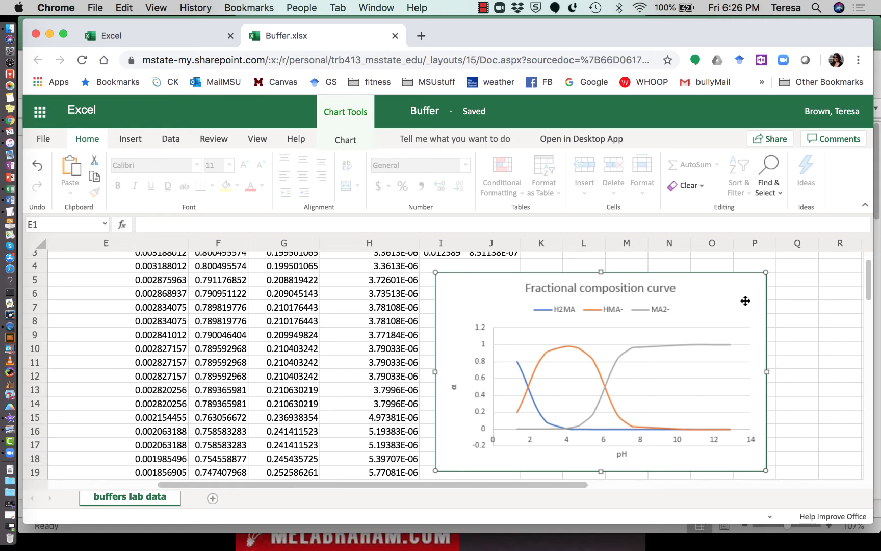
scroll(745, 301, left, 5)
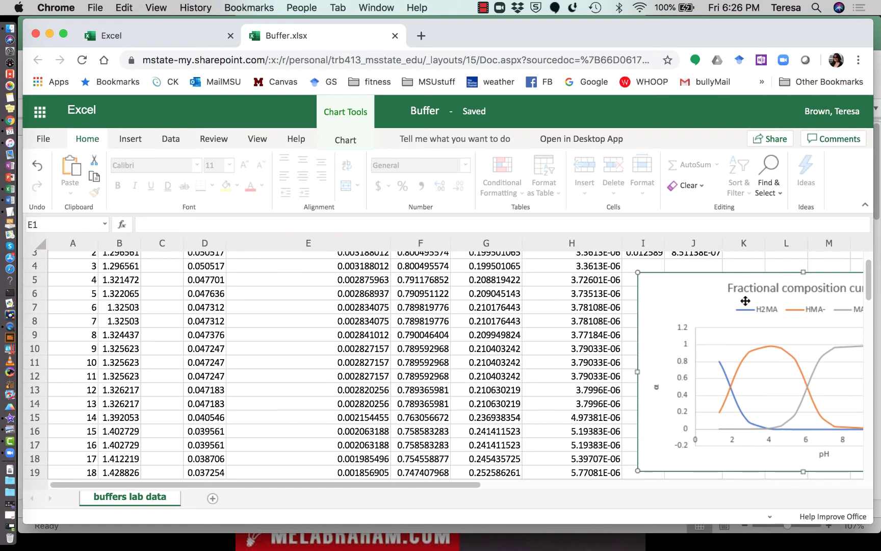
scroll(746, 301, up, 2)
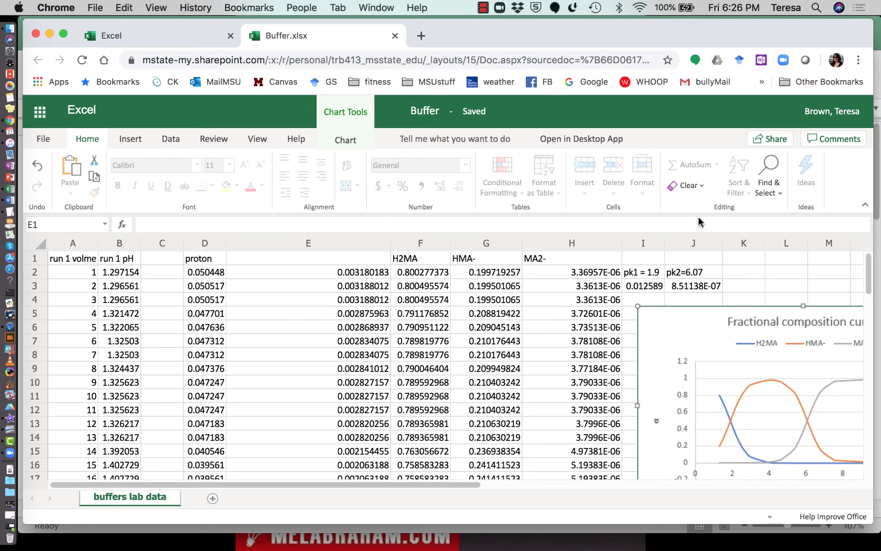
Insert a blank column before the H2MA column and check the chart beside the shifted data
click(410, 244)
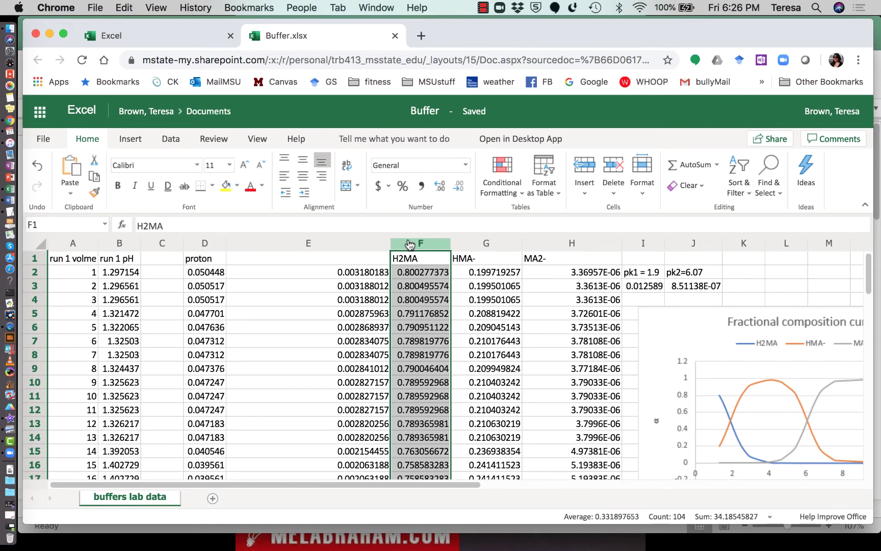
right_click(410, 245)
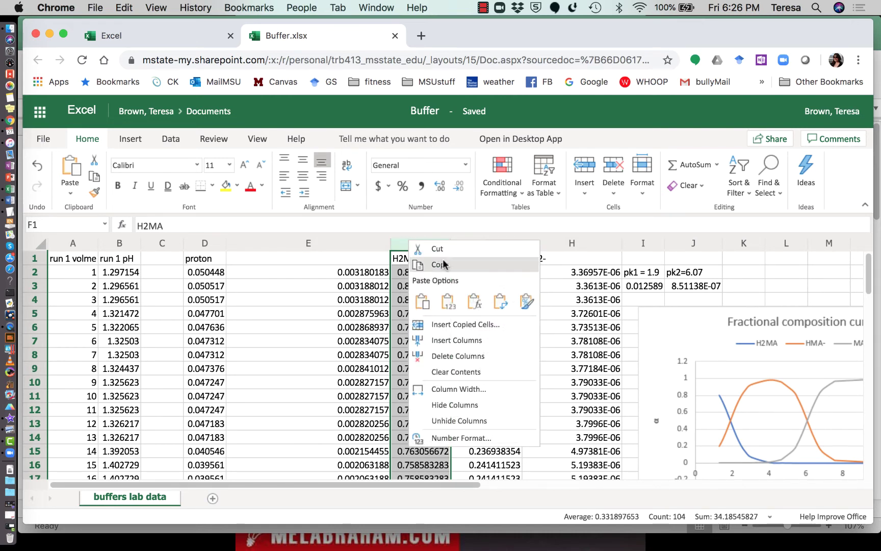
click(459, 340)
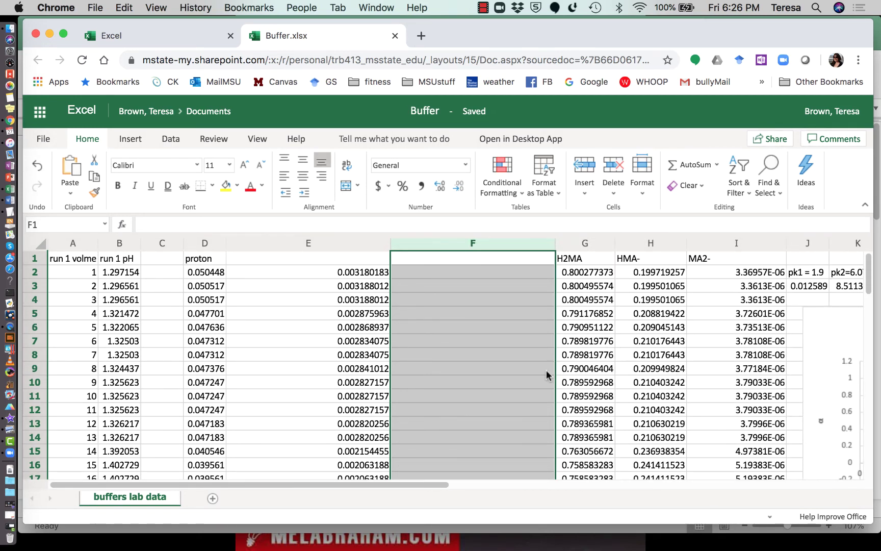
scroll(546, 375, down, 2)
scroll(547, 375, right, 3)
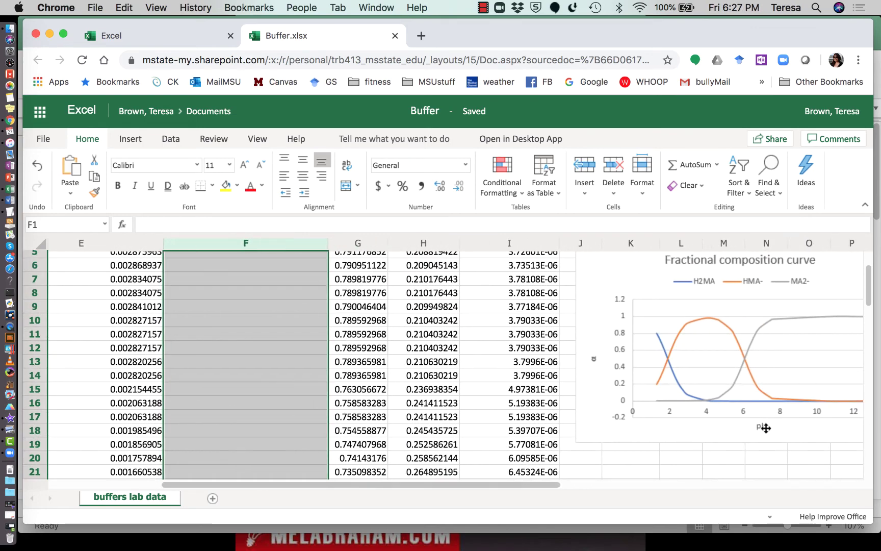
scroll(764, 426, up, 2)
scroll(765, 427, left, 1)
scroll(716, 346, left, 4)
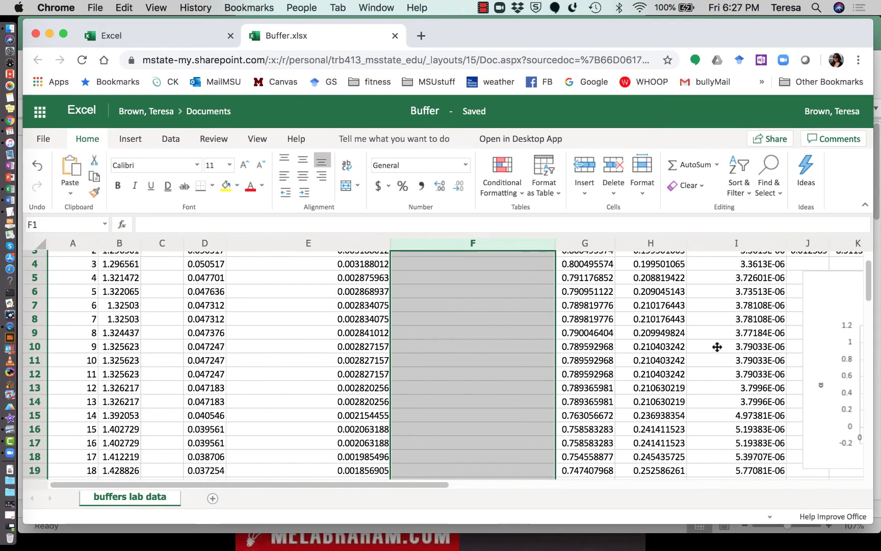
scroll(627, 359, up, 2)
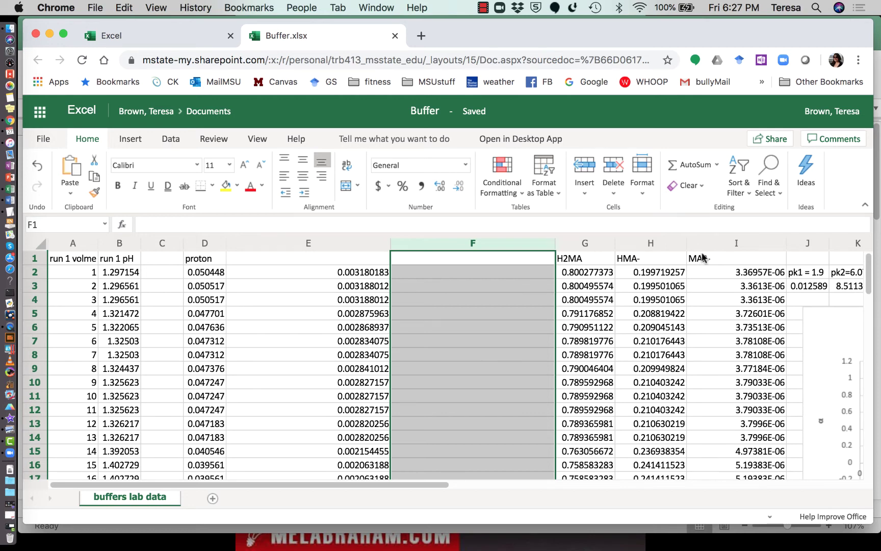
Copy the run 1 pH column into the blank column F, directly before H2MA
click(126, 244)
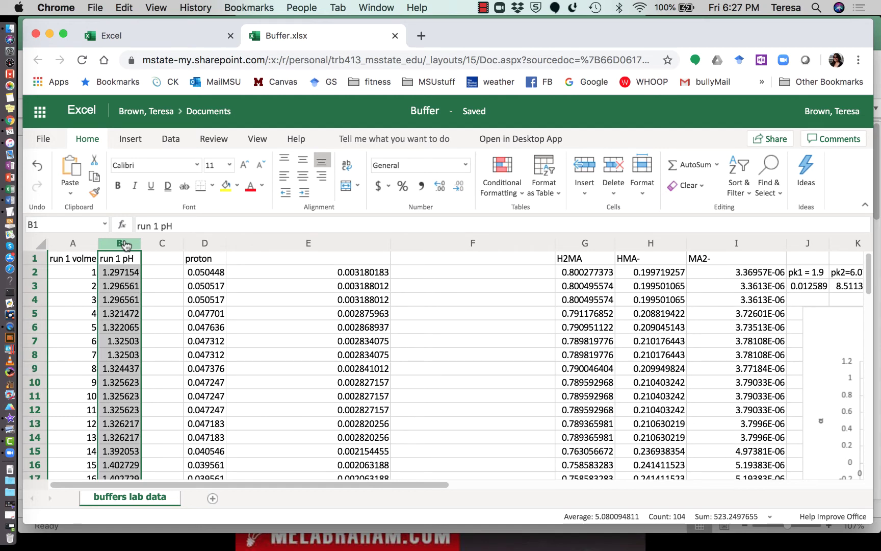
key(cmd+c)
click(471, 258)
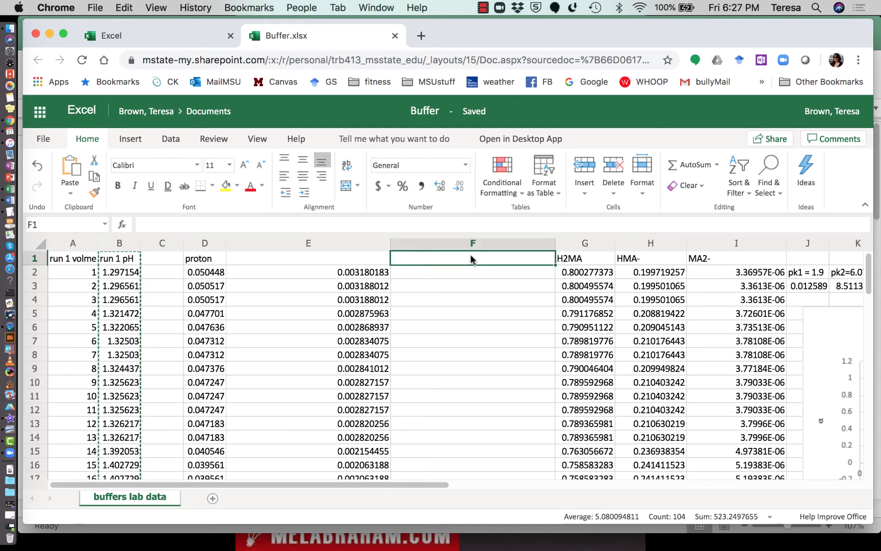
key(cmd+v)
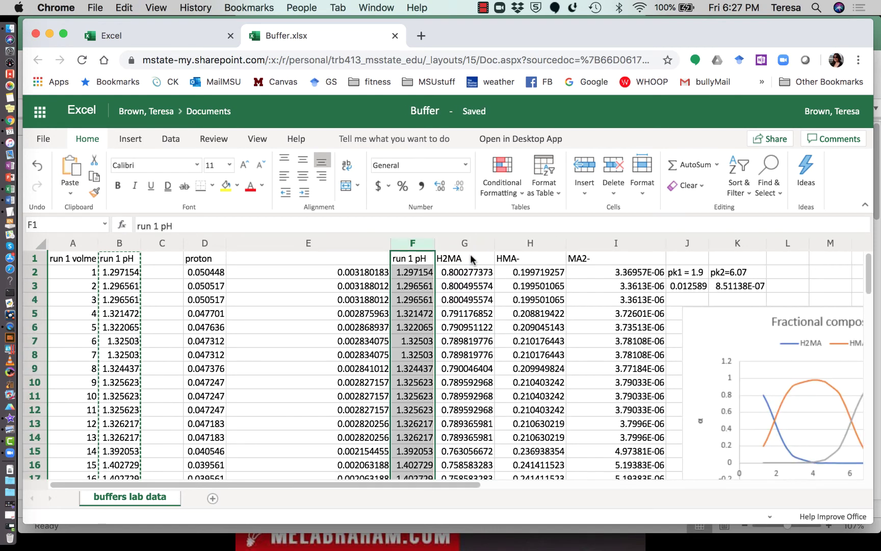
Highlight columns F through I, covering run 1 pH, H2MA, HMA- and MA2-, with a yellow fill
click(421, 249)
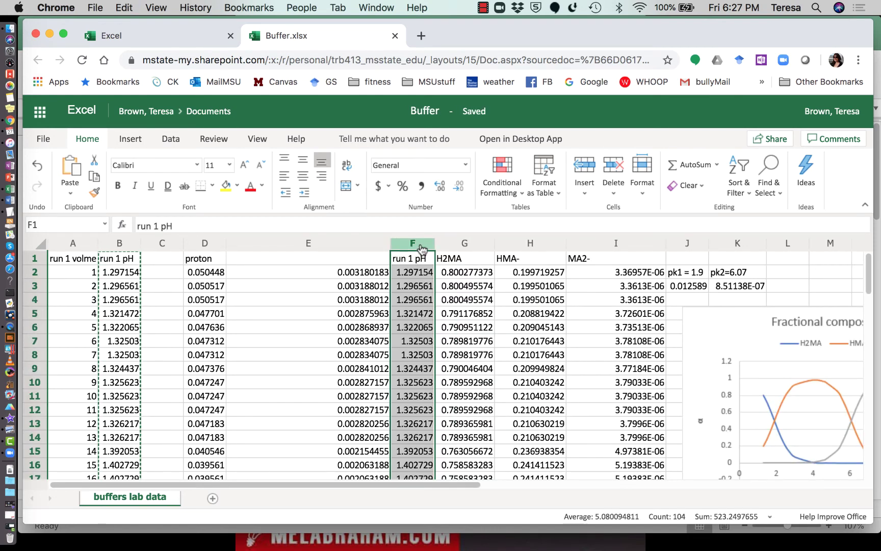
drag(421, 249, 607, 244)
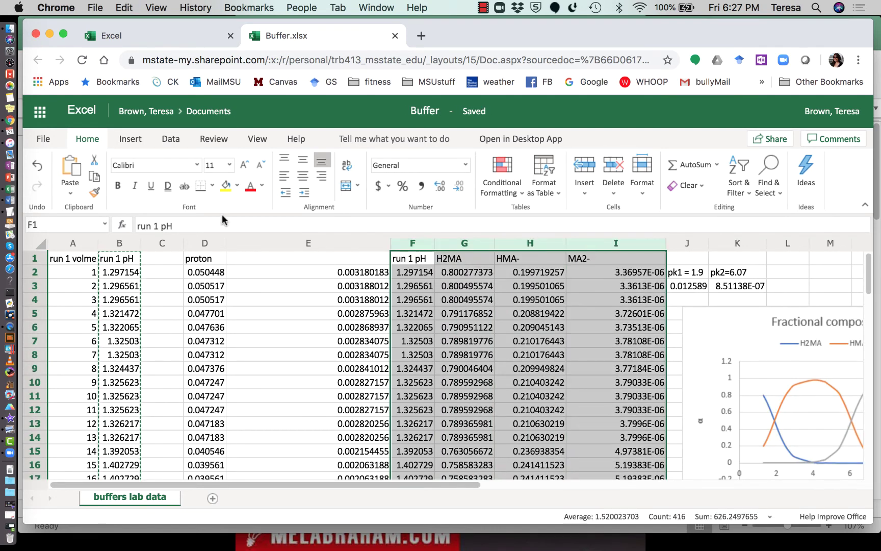
click(226, 186)
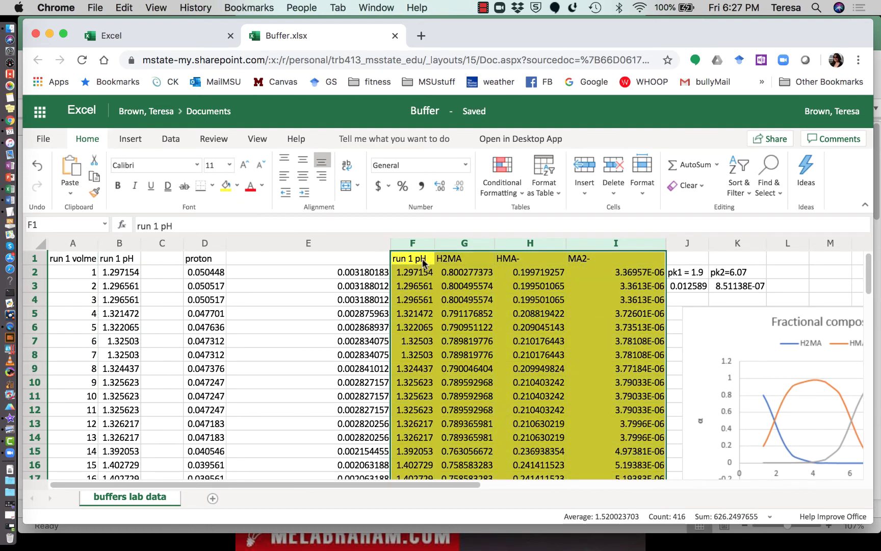
Insert a blank row above the headers and label cell F1 "x-axis" over the run 1 pH column
right_click(34, 259)
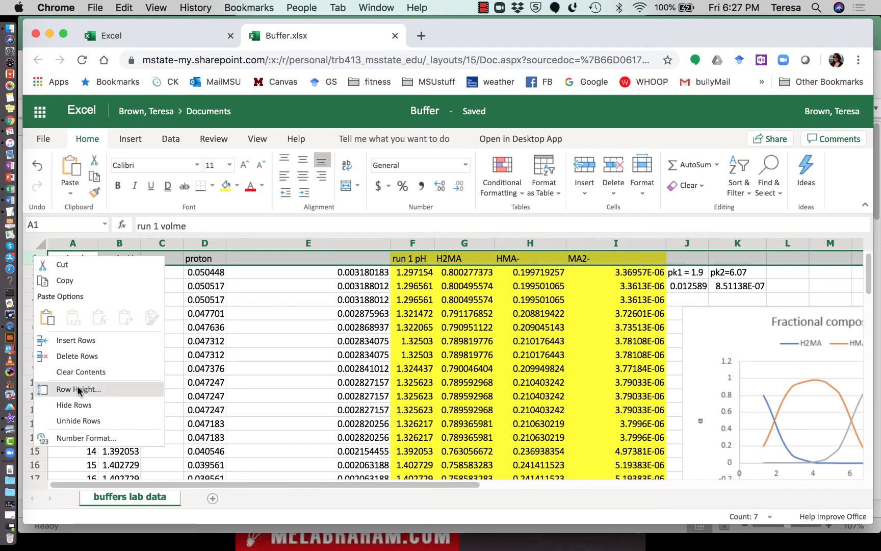
click(83, 349)
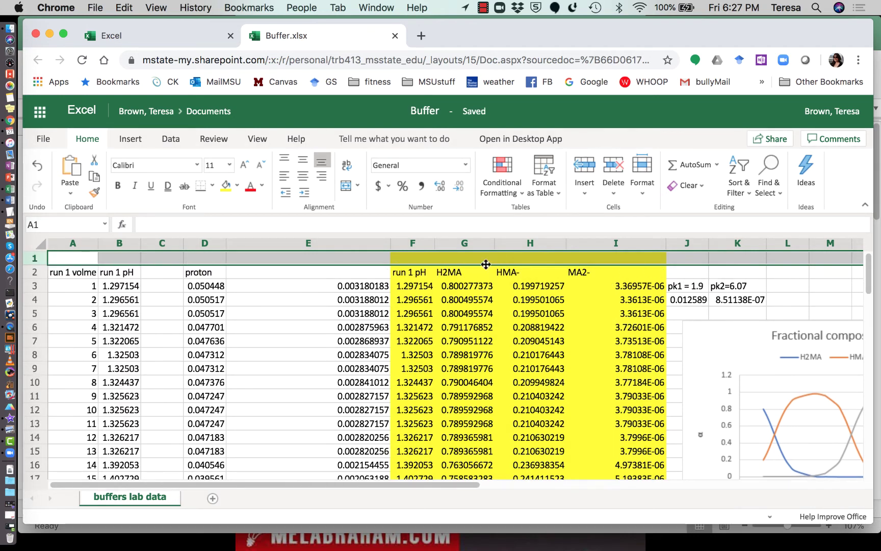
click(413, 264)
text(x)
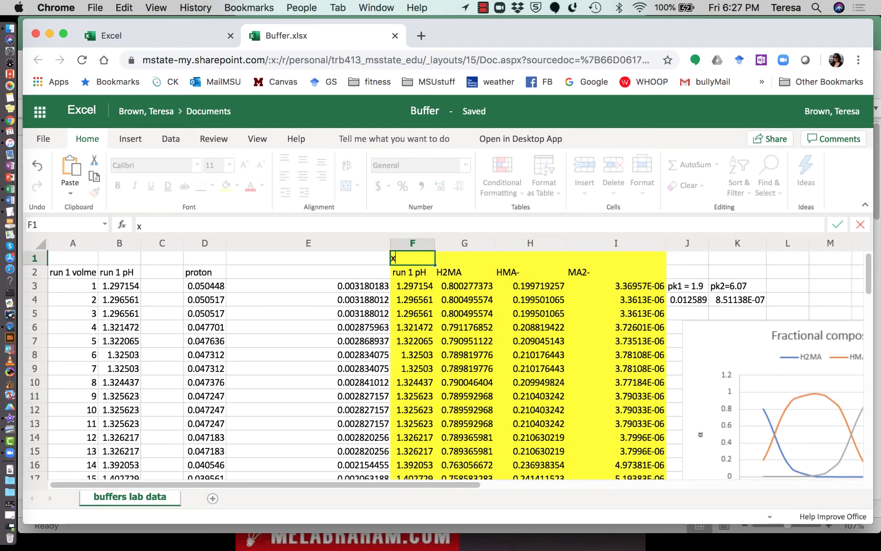
text(-axis)
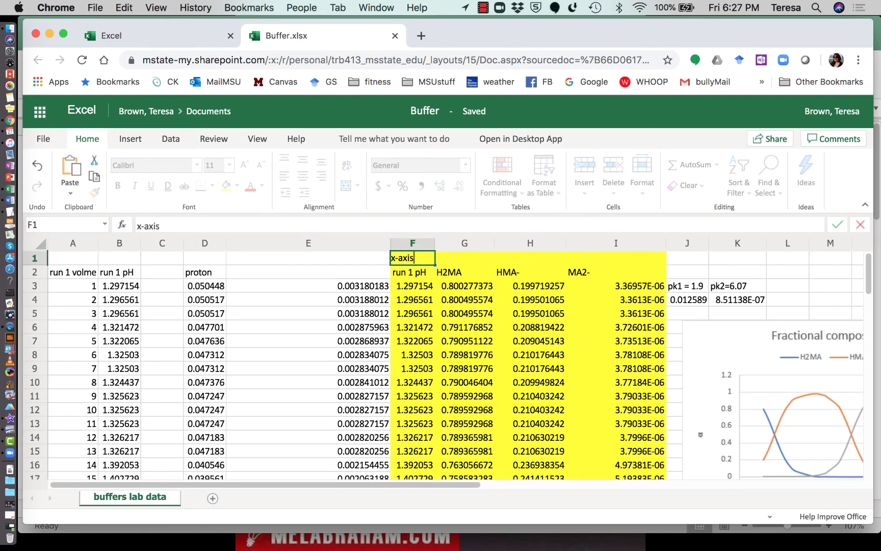
key(Tab)
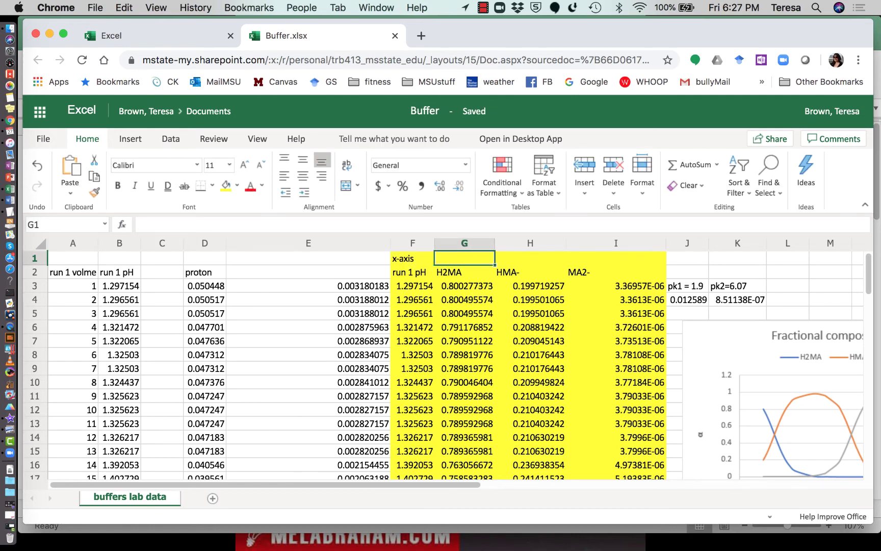
Label the H2MA, HMA- and MA2- columns "y 1", "y 2" and "y3" in the new first row
text(y 1)
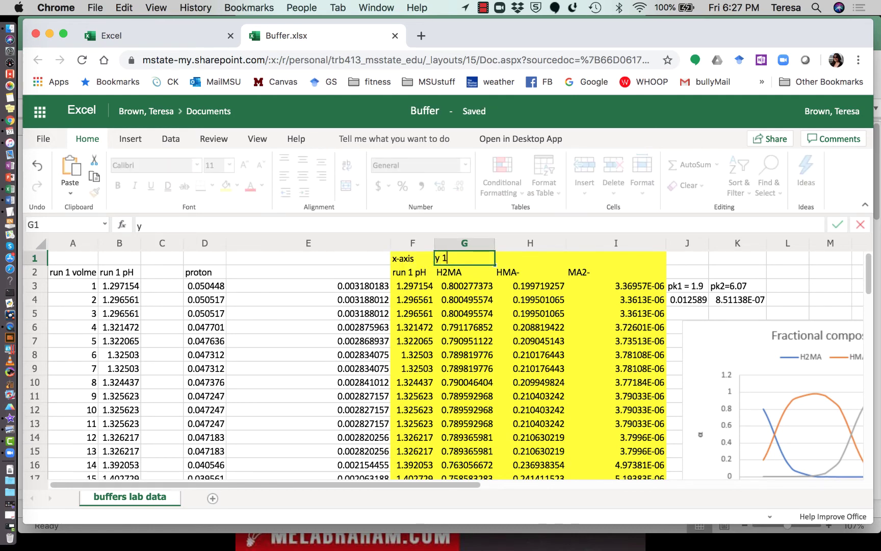
key(Tab)
text(ye)
key(BackSpace)
text(2)
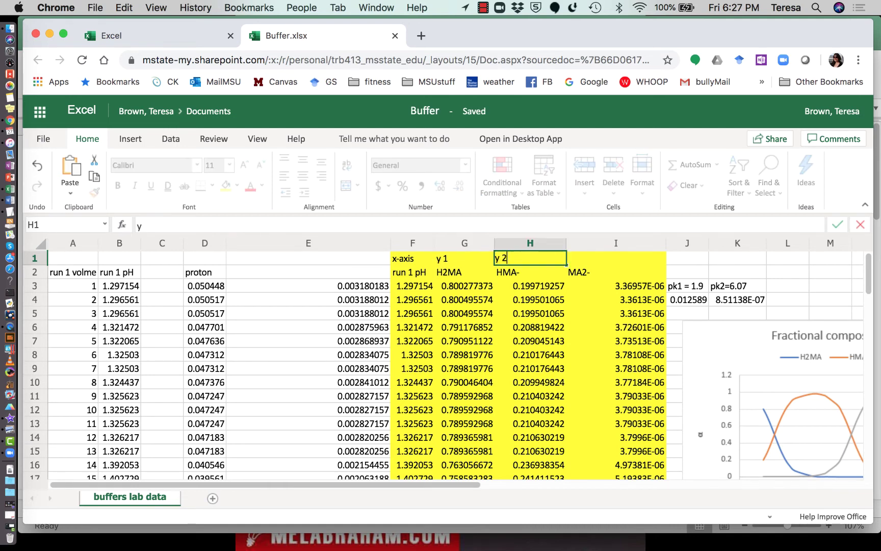
key(Tab)
text(ye)
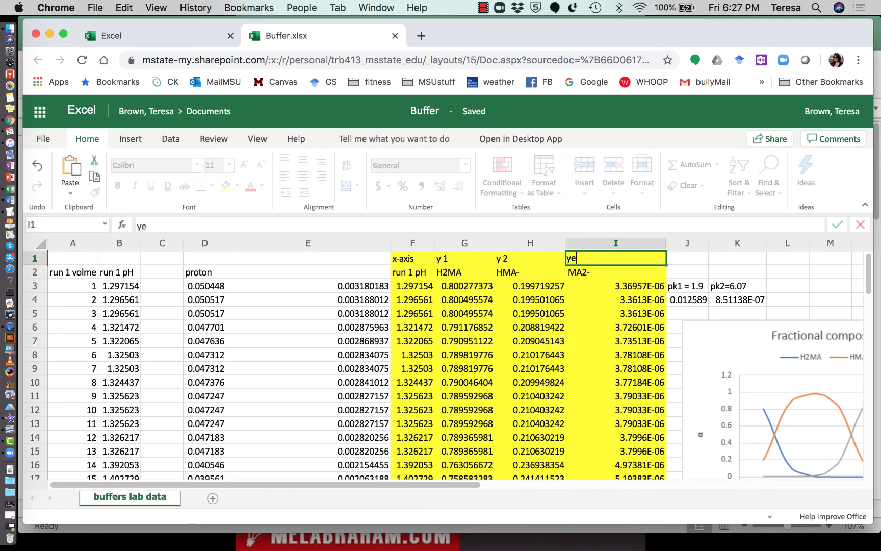
key(BackSpace)
text(3)
click(626, 304)
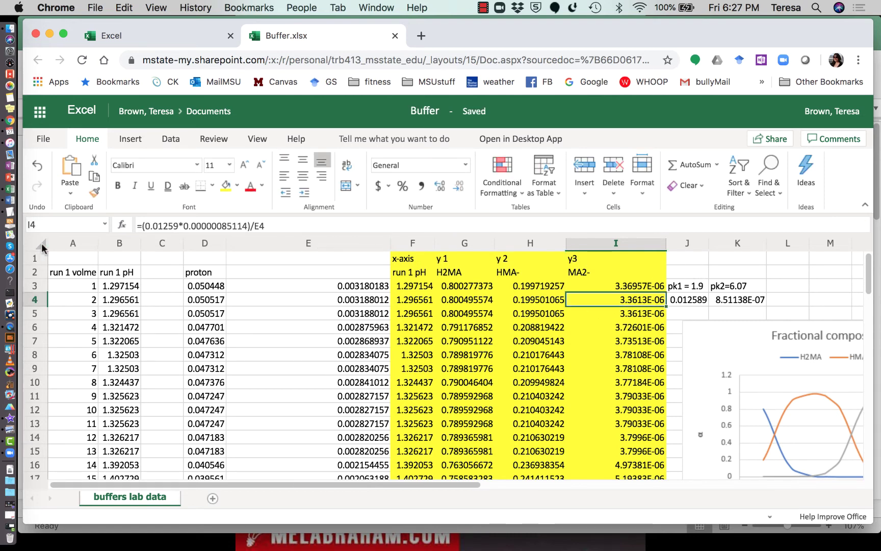
Delete the first row containing the x-axis and y labels
click(35, 258)
right_click(35, 263)
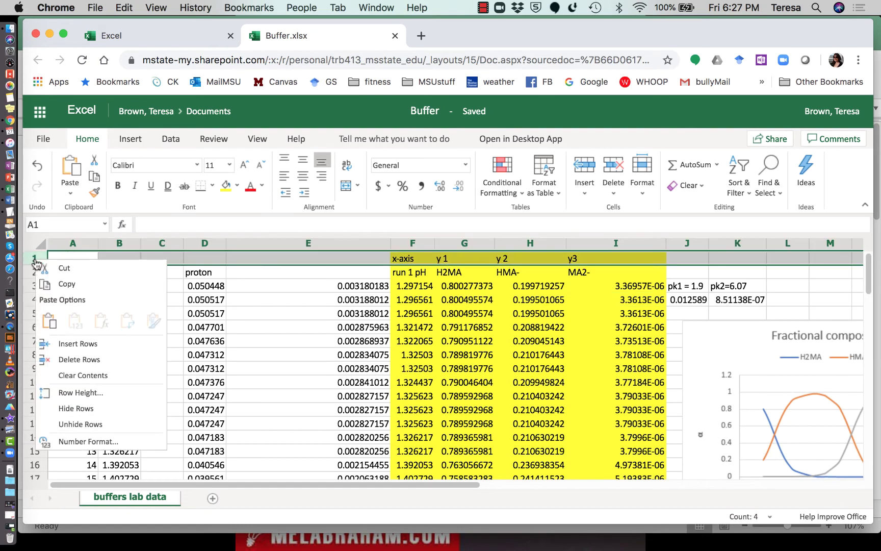
click(93, 360)
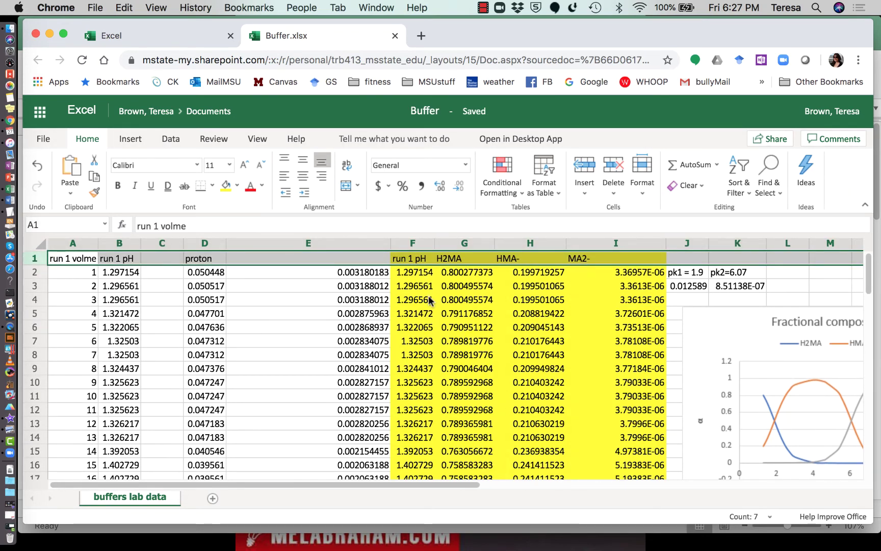
click(313, 305)
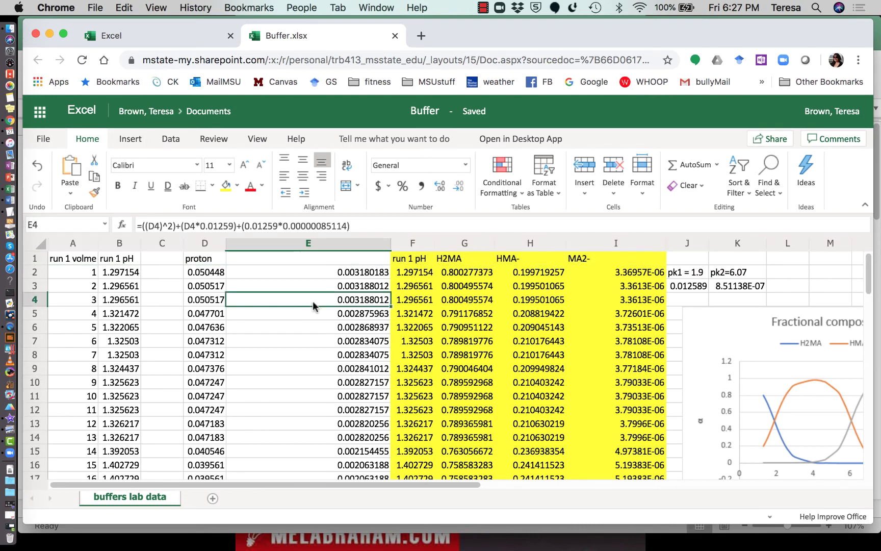
Insert a scatter chart with lines and markers from columns F through I, and move it slightly down and to the right
click(413, 248)
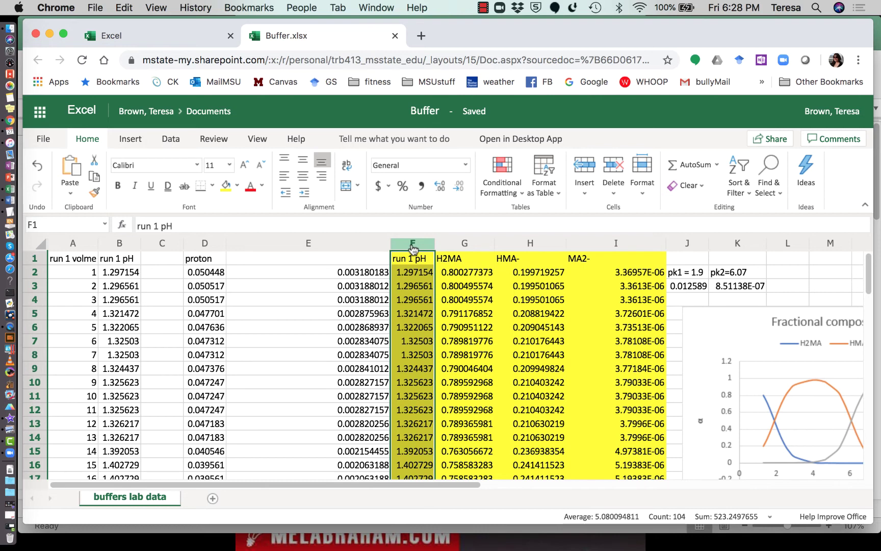
drag(413, 248, 619, 245)
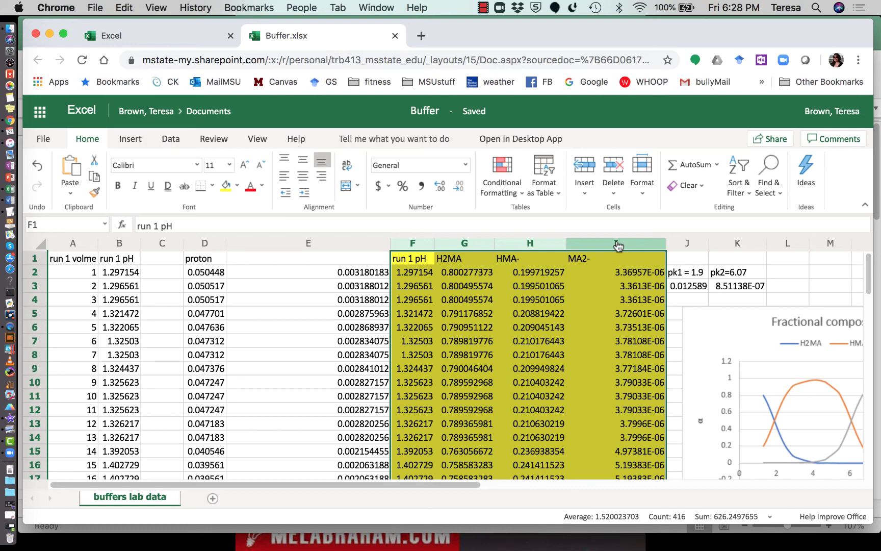
click(132, 142)
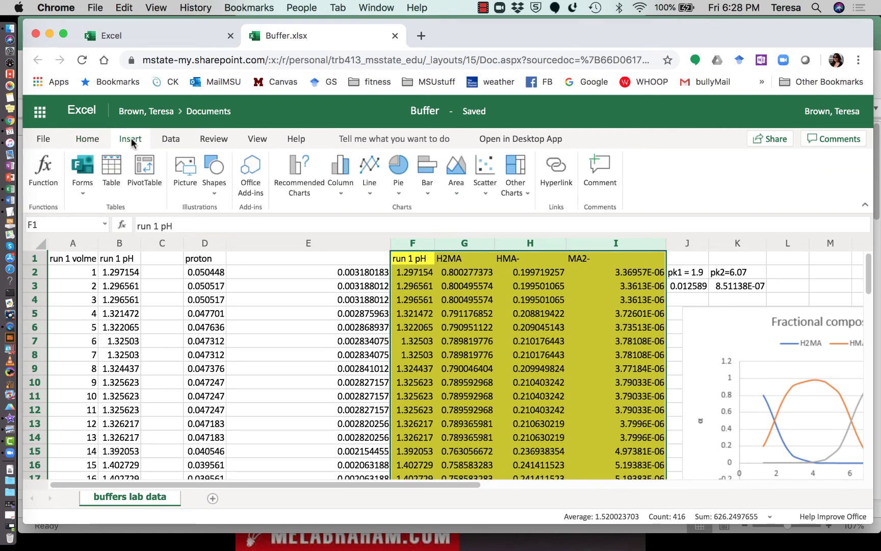
click(489, 188)
click(534, 242)
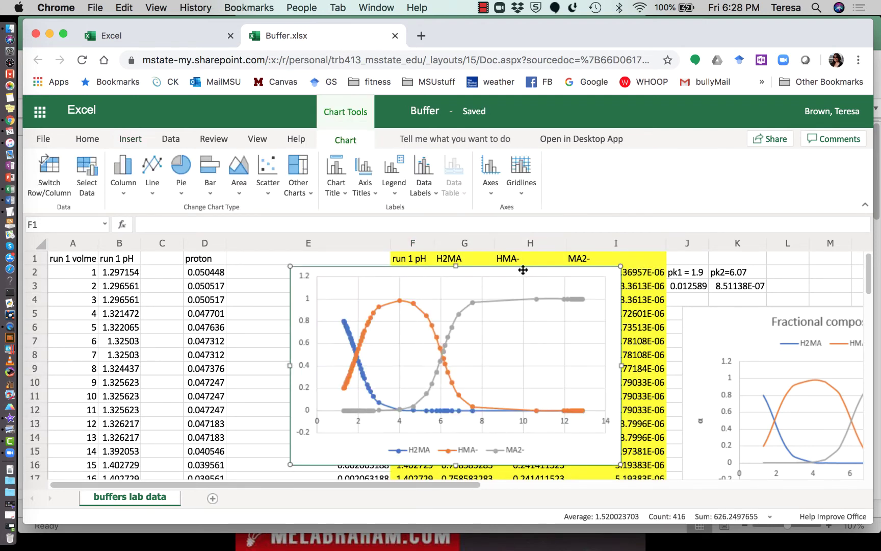
drag(530, 274, 562, 290)
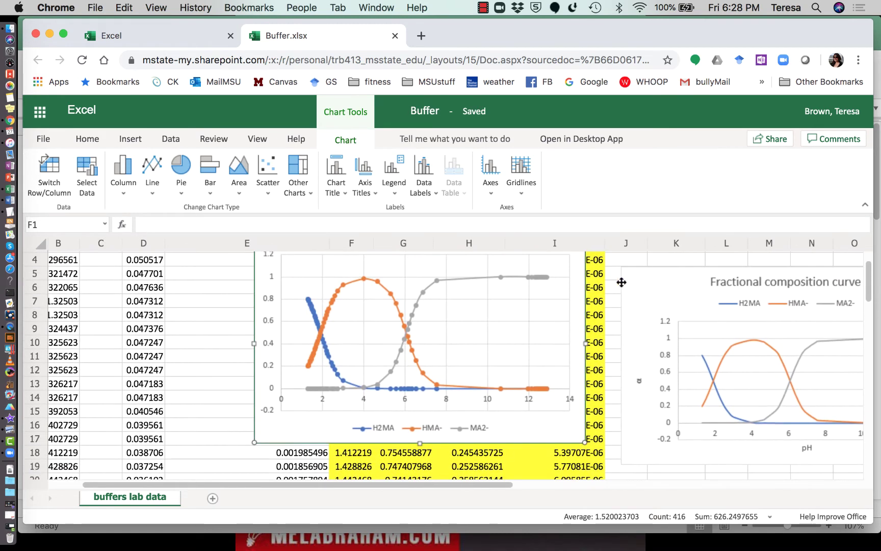
Add a horizontal axis title reading "pH" below the new scatter chart's axis
scroll(621, 288, right, 5)
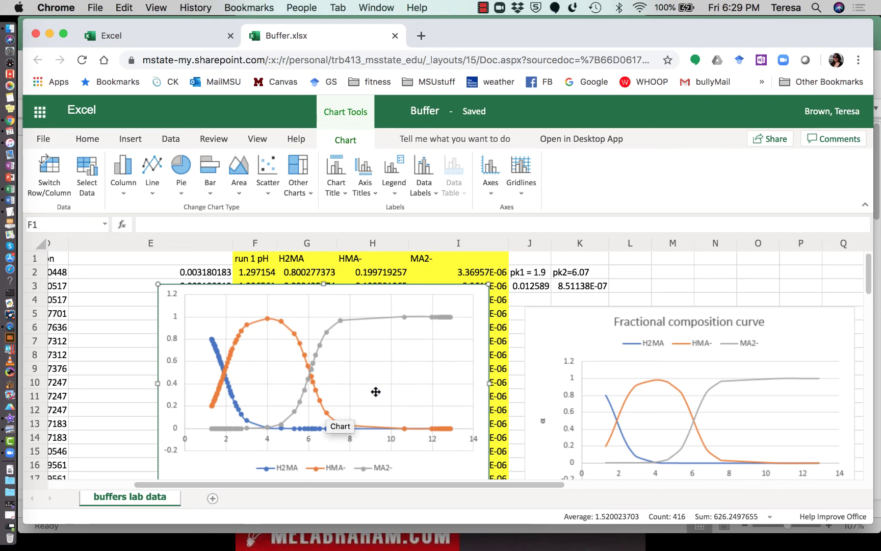
scroll(375, 390, down, 1)
scroll(374, 391, left, 1)
scroll(376, 391, left, 1)
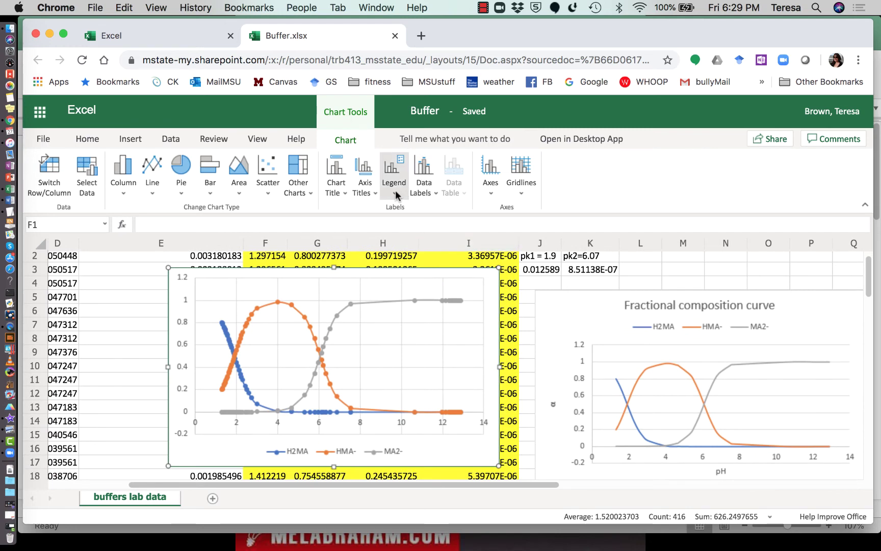
click(375, 194)
mouse_move(390, 214)
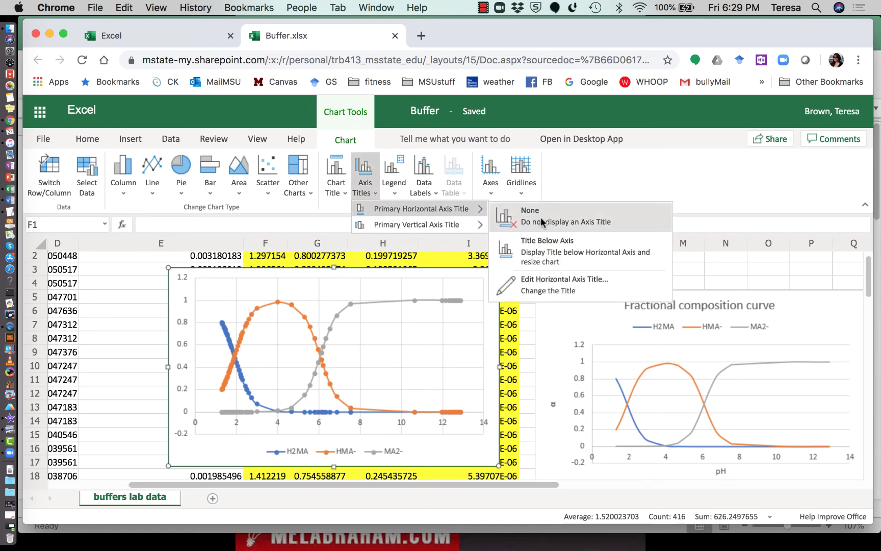
click(560, 253)
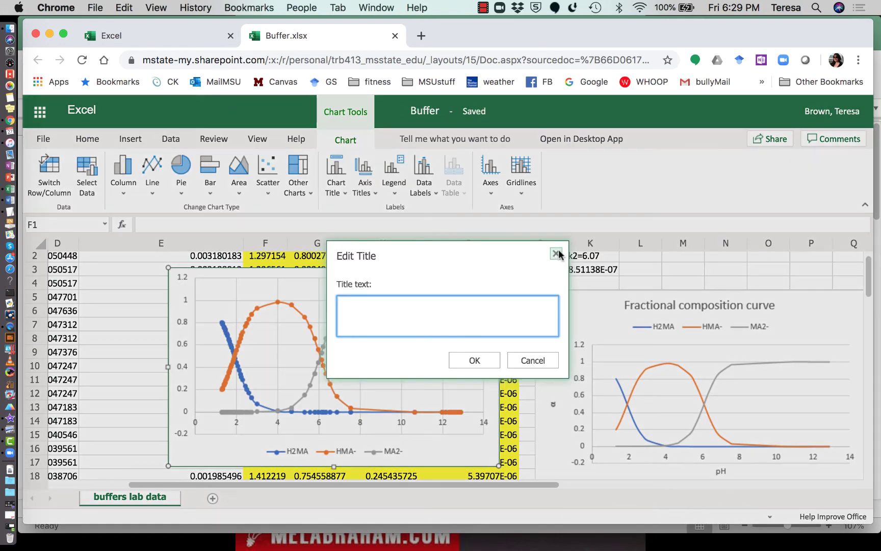
text(v)
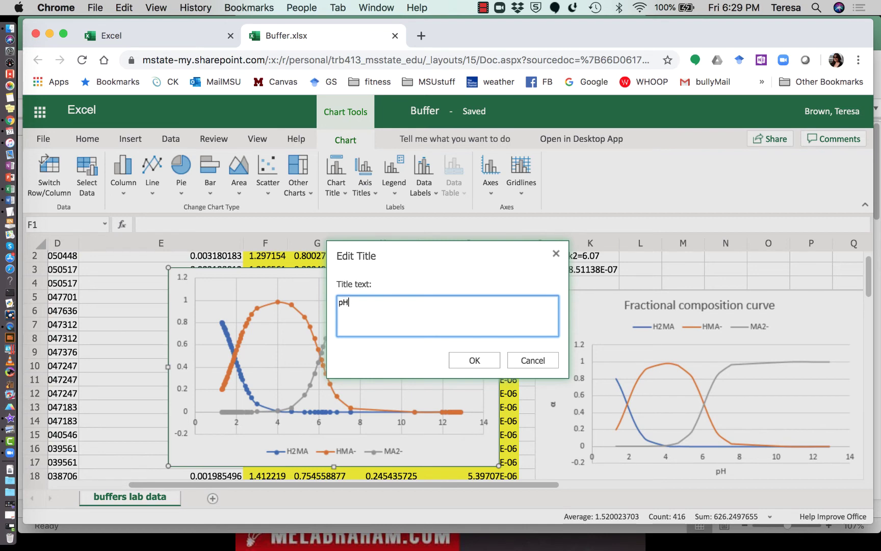
click(481, 366)
click(481, 367)
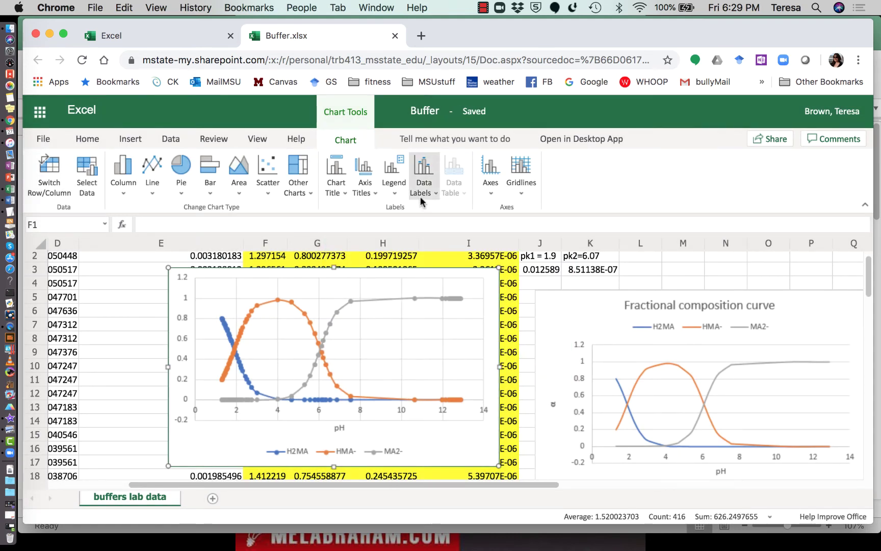
Add a vertical axis title in vertical text reading "alpha value" to the new scatter chart
click(493, 189)
mouse_move(505, 208)
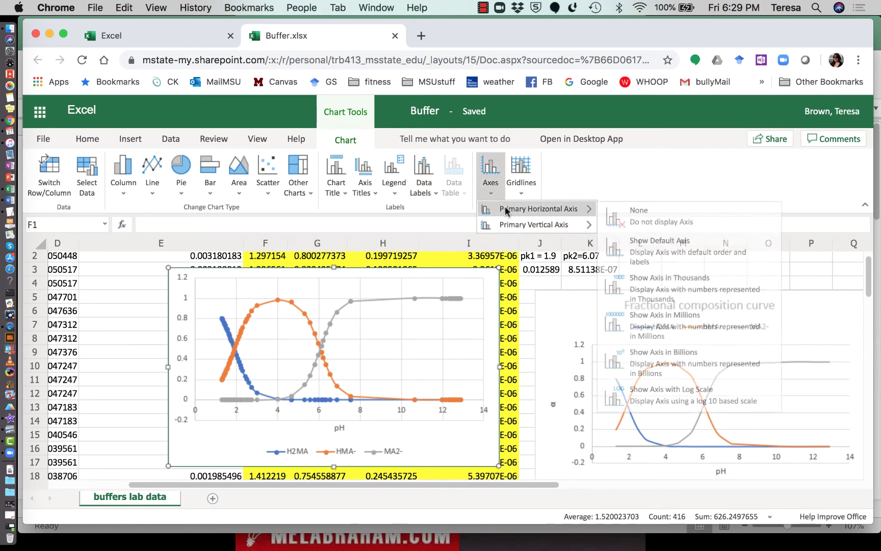
mouse_move(524, 225)
click(365, 176)
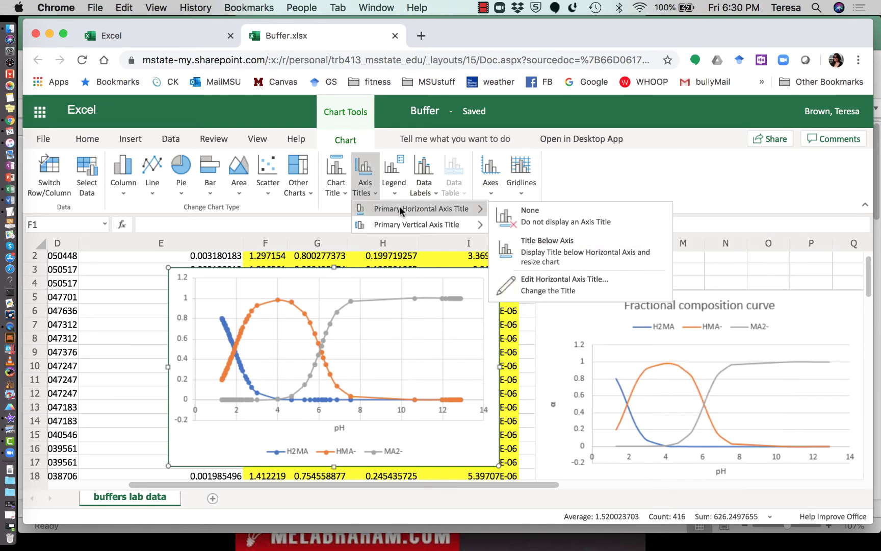
mouse_move(428, 225)
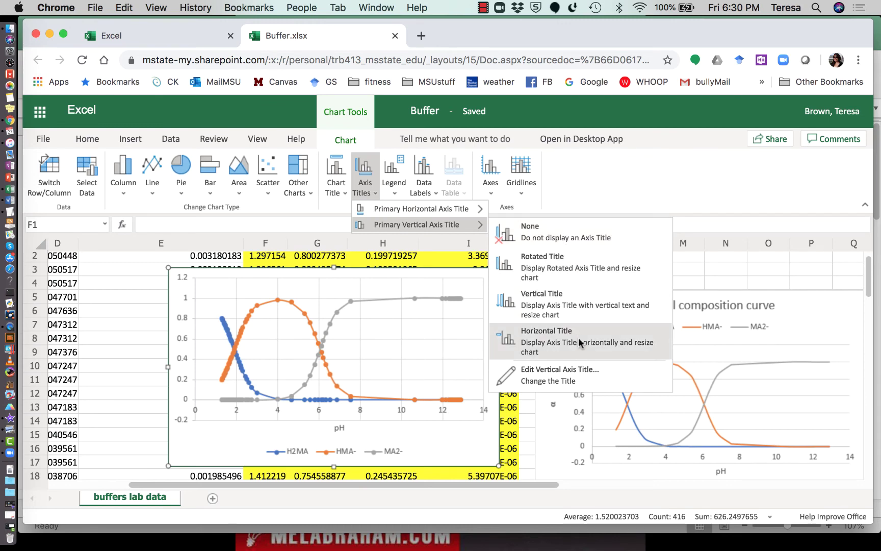
click(585, 305)
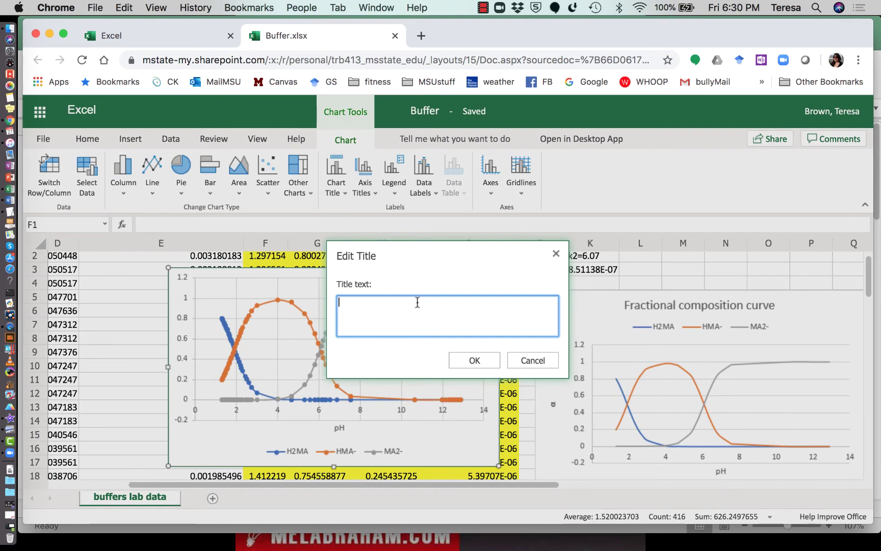
text(alpha value)
click(482, 362)
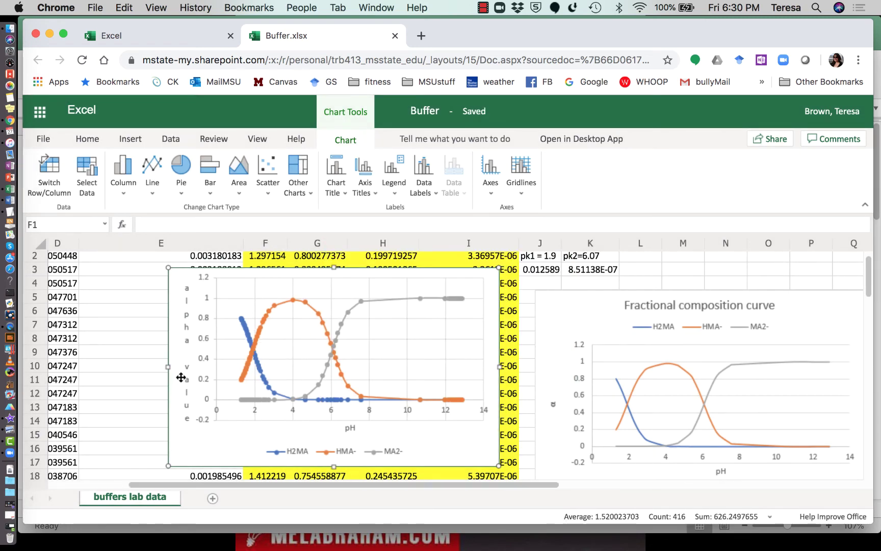
Insert a star shape and shrink it to a small marker where the H2MA and HMA- curves cross near pH 2
scroll(185, 356, up, 1)
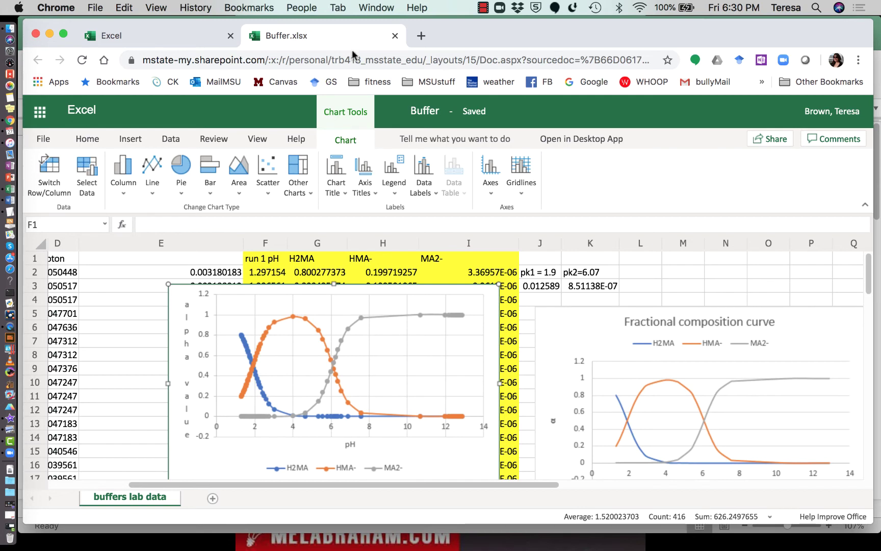
click(132, 138)
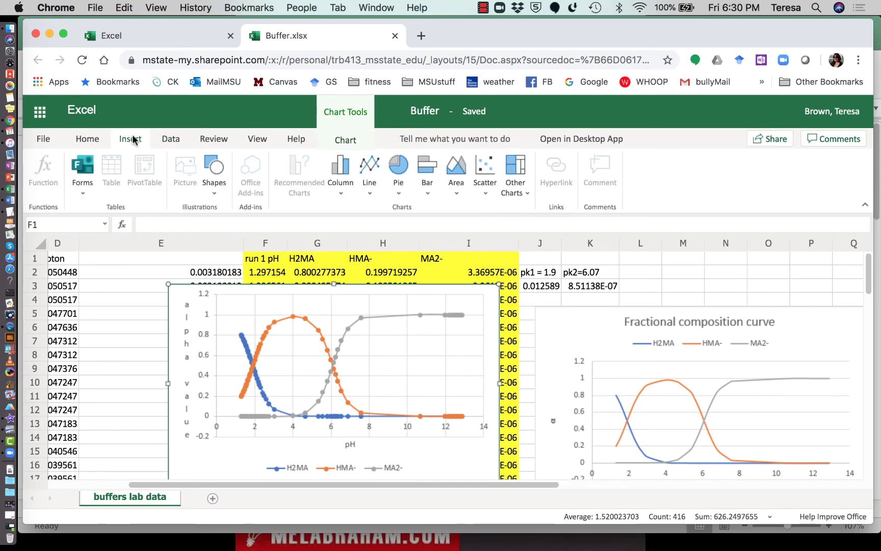
click(216, 188)
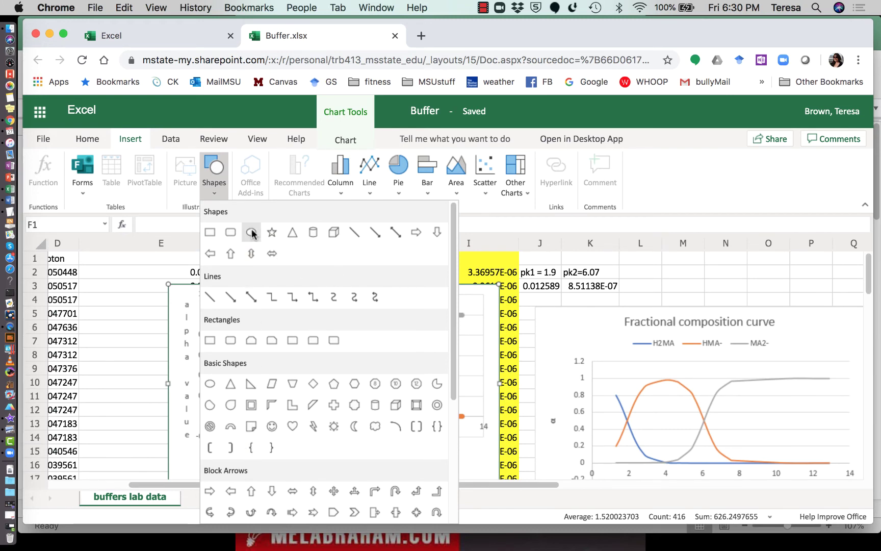
click(271, 232)
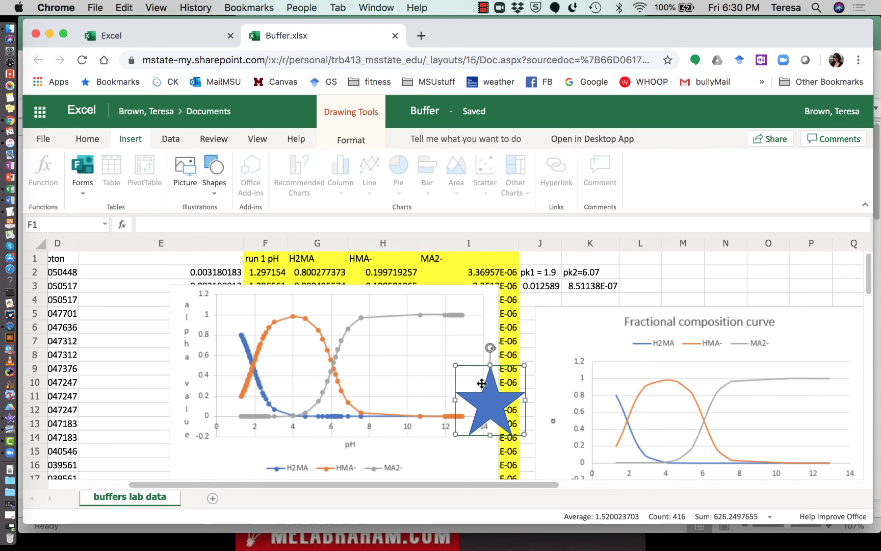
mouse_move(481, 383)
mouse_down()
mouse_move(404, 375)
mouse_move(458, 379)
mouse_move(291, 388)
mouse_move(239, 356)
mouse_up()
click(468, 394)
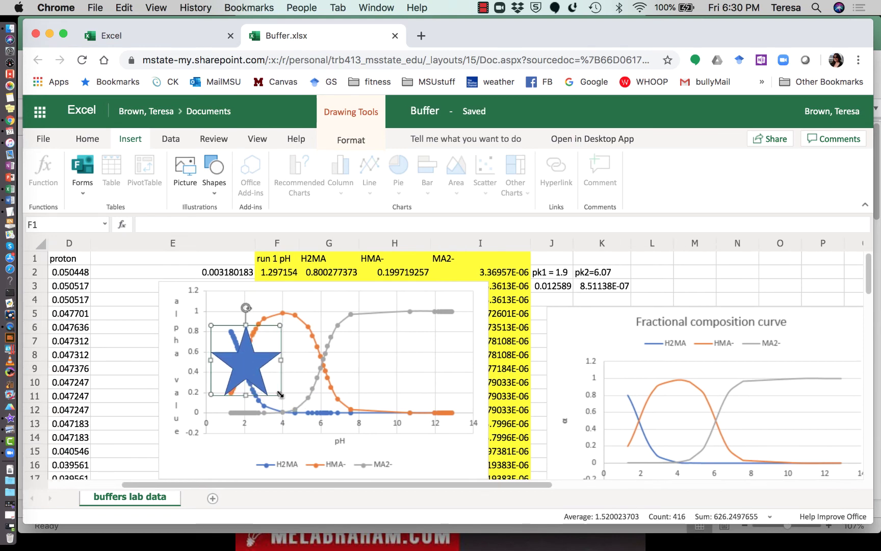
drag(280, 394, 243, 361)
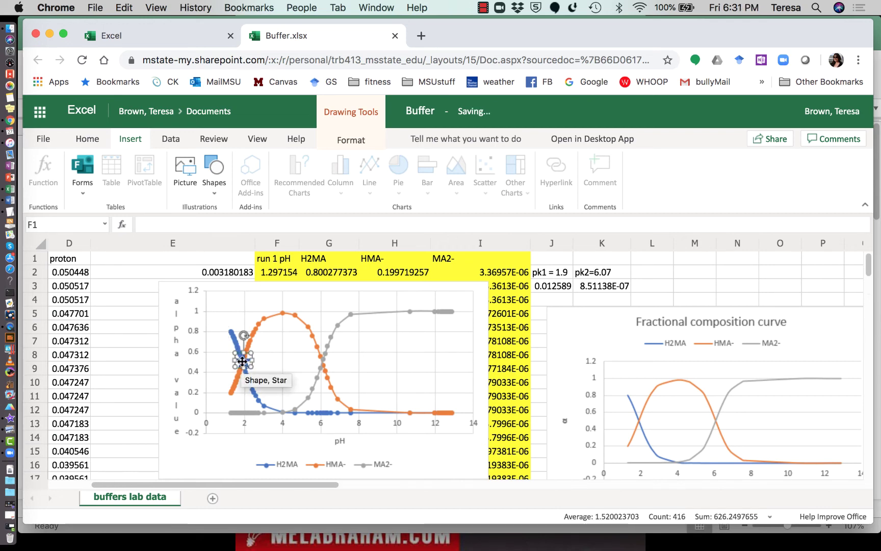
Apply a gold colored-fill shape style to the star marker on the chart
right_click(243, 361)
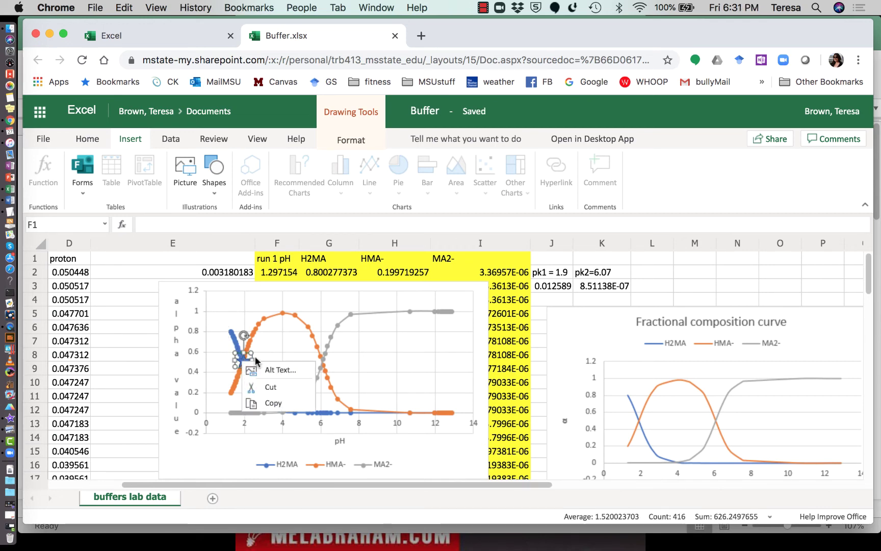
click(242, 359)
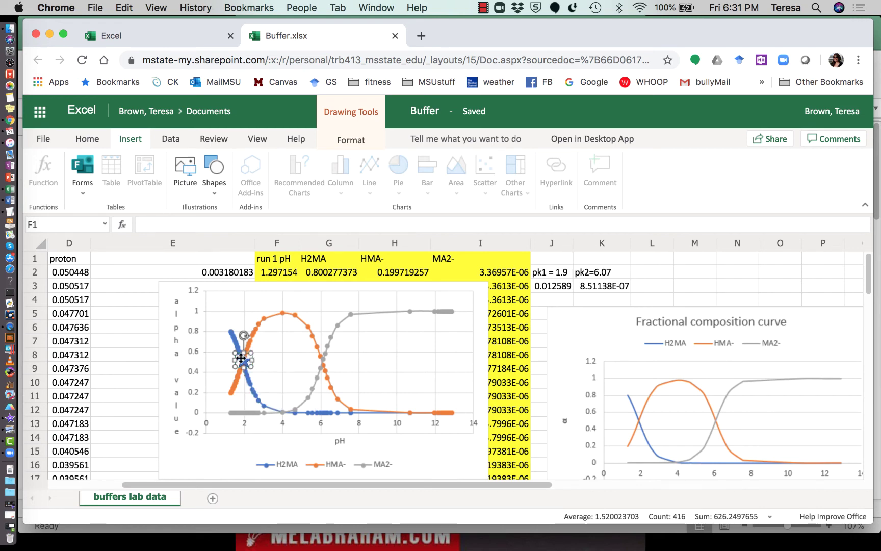
click(348, 142)
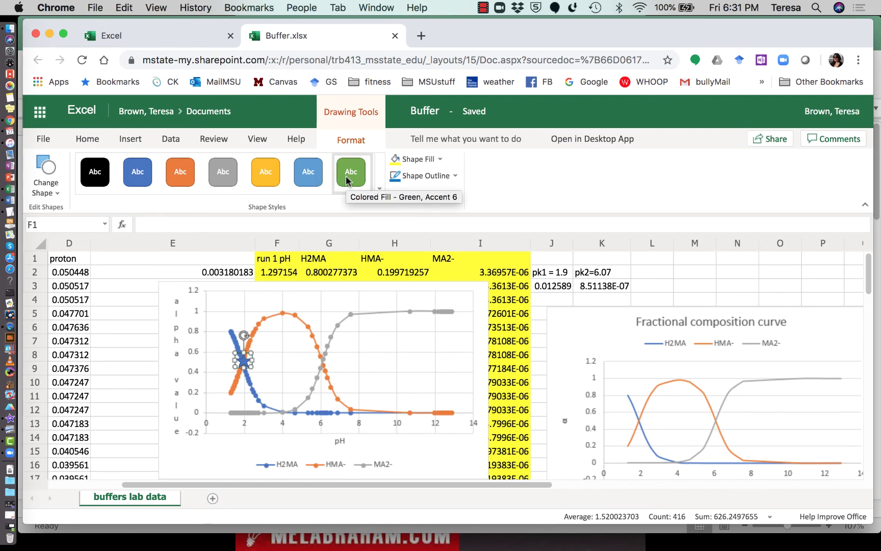
click(380, 189)
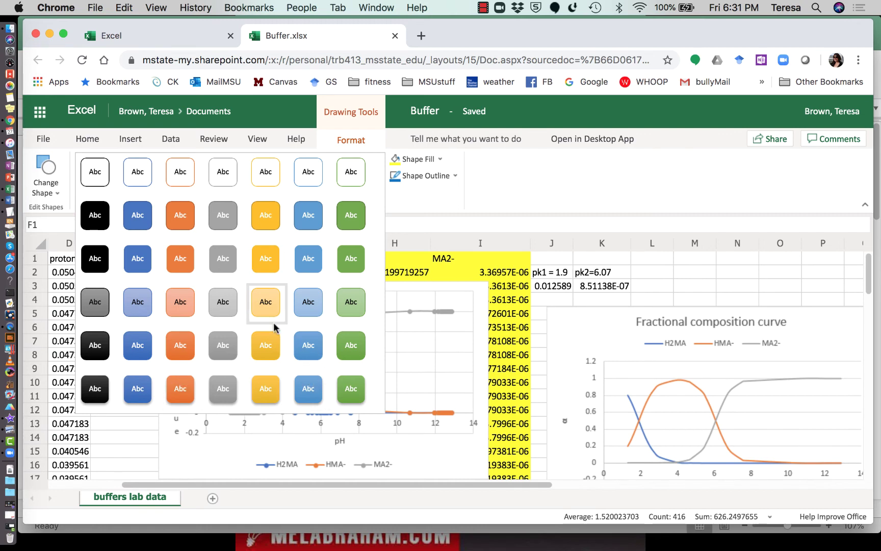
click(264, 214)
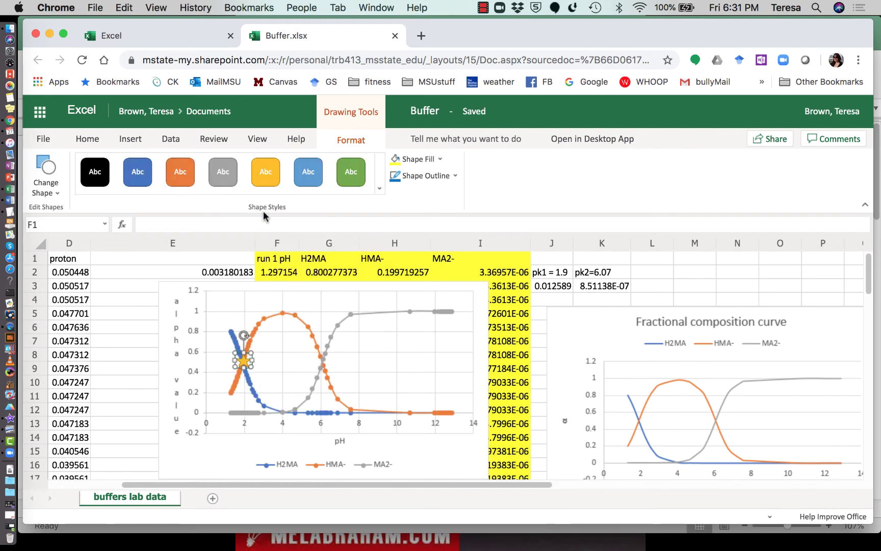
click(282, 366)
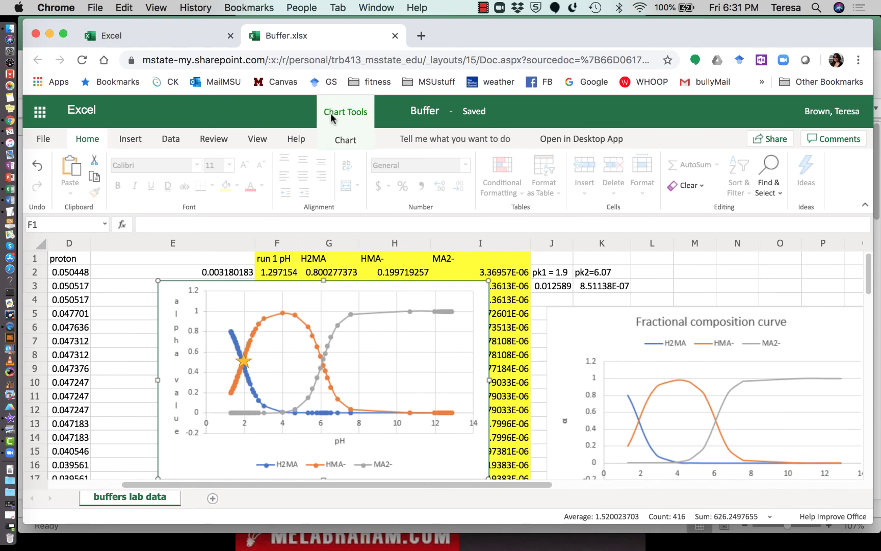
Look through the insertable objects, the full shape library and the comment features for a way to annotate the chart
click(130, 147)
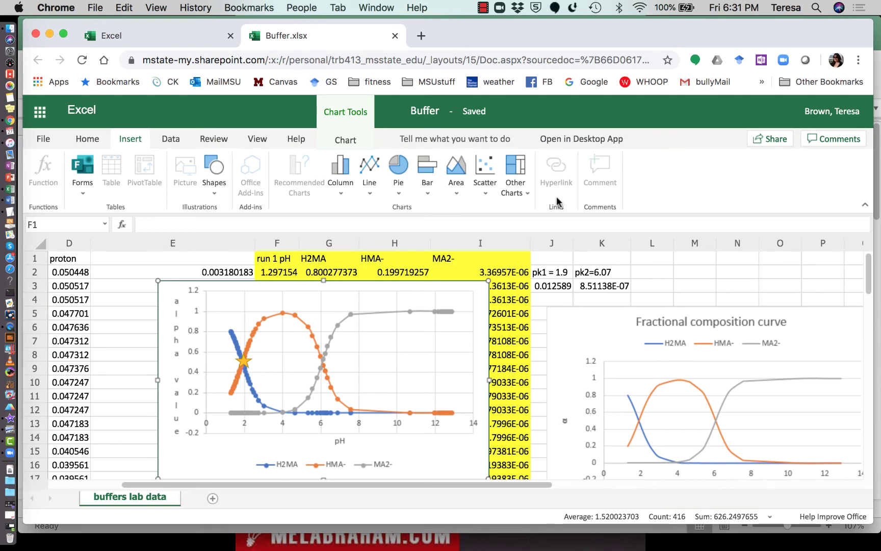
click(527, 195)
click(528, 195)
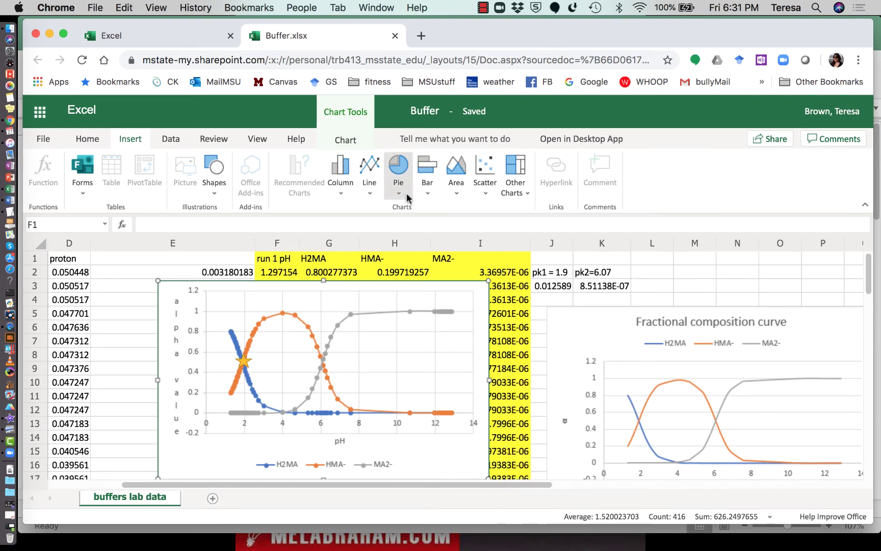
click(85, 141)
click(127, 140)
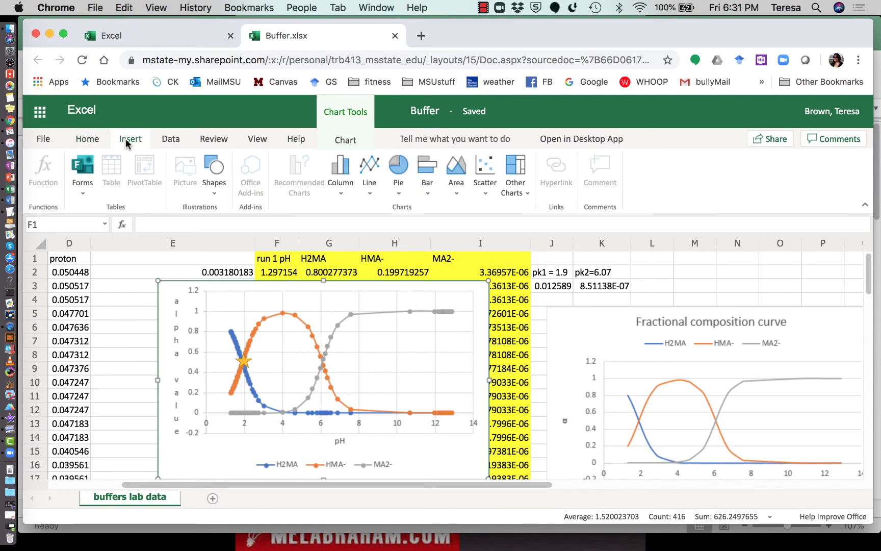
click(213, 194)
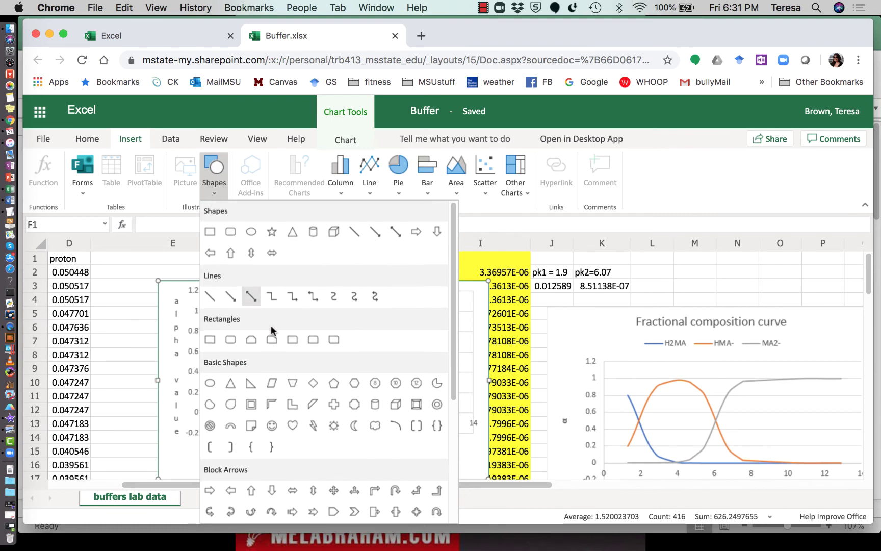
scroll(271, 331, down, 4)
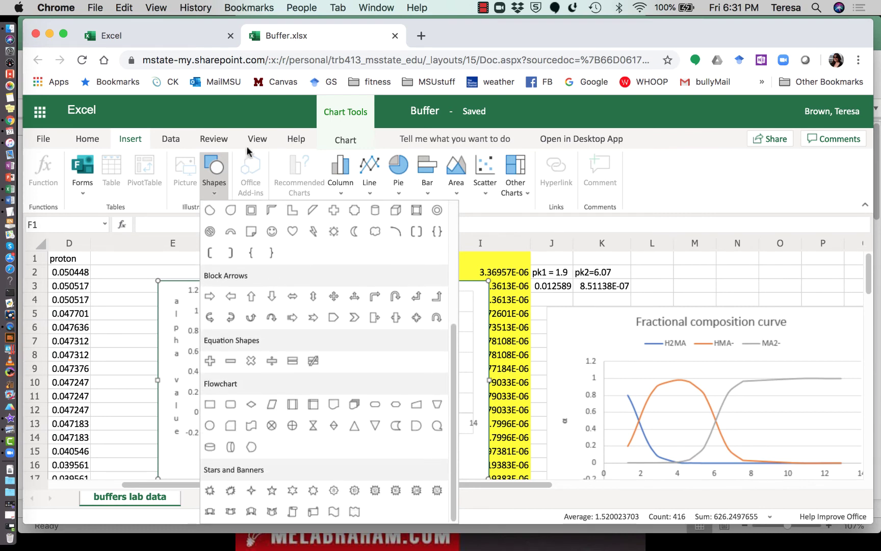
click(165, 250)
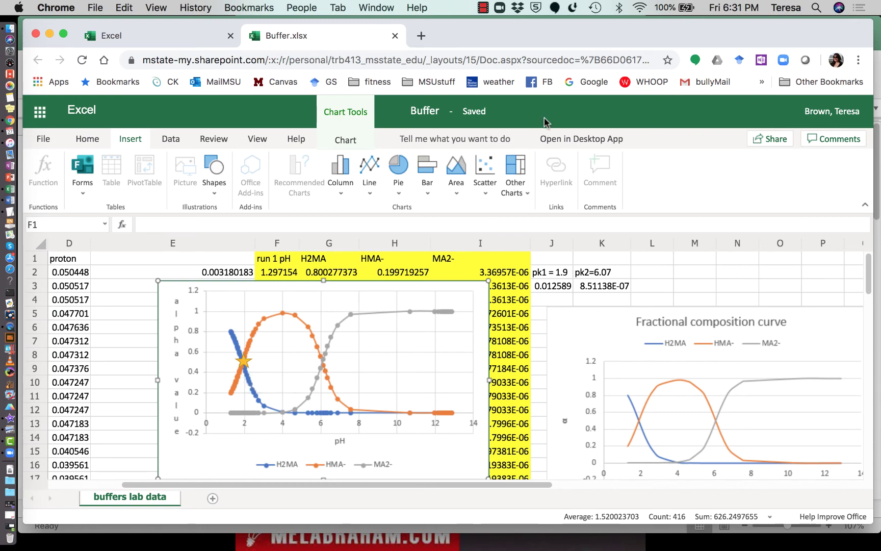
click(170, 140)
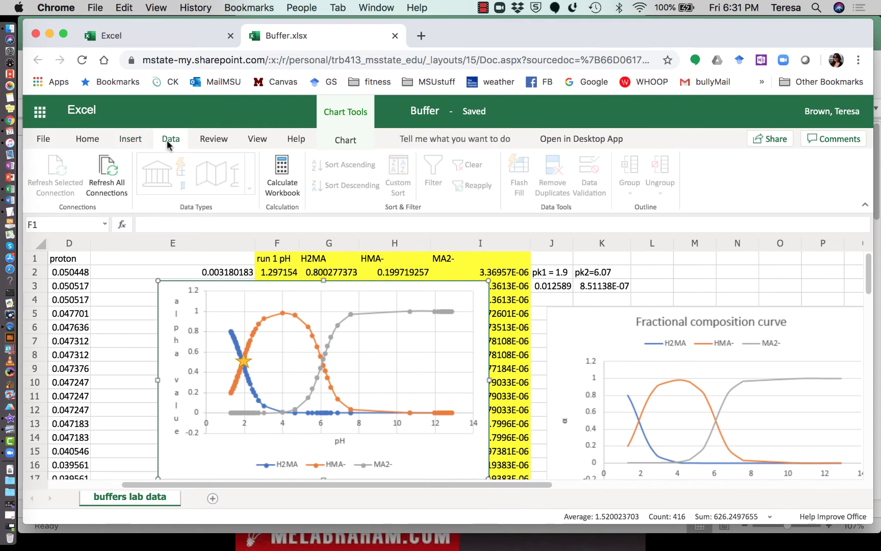
click(199, 142)
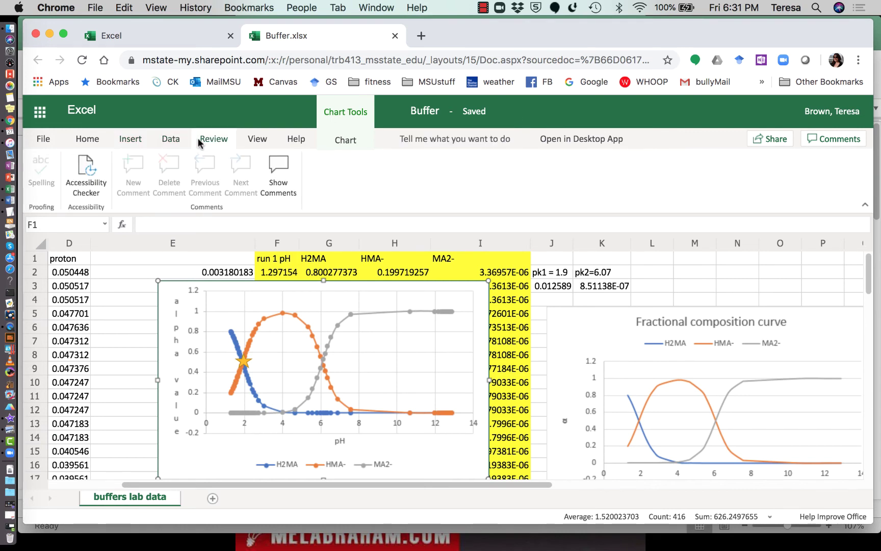
click(286, 175)
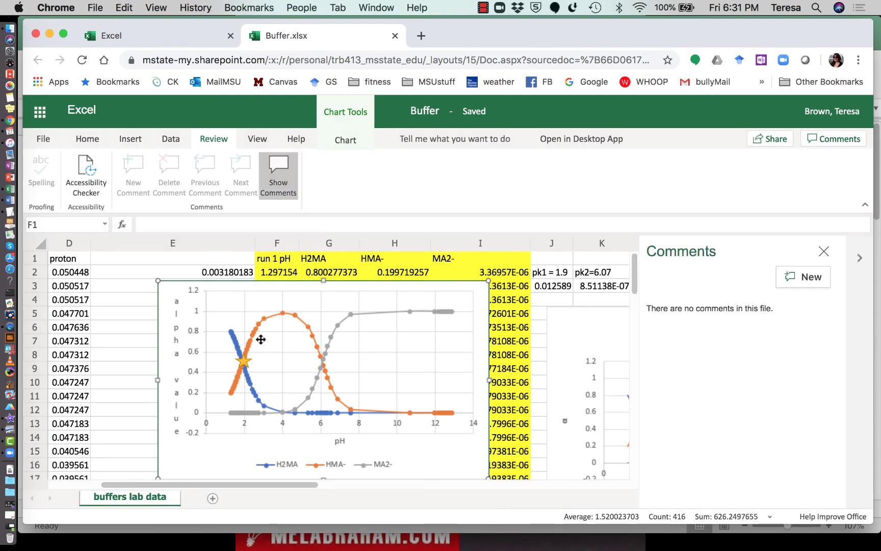
click(824, 250)
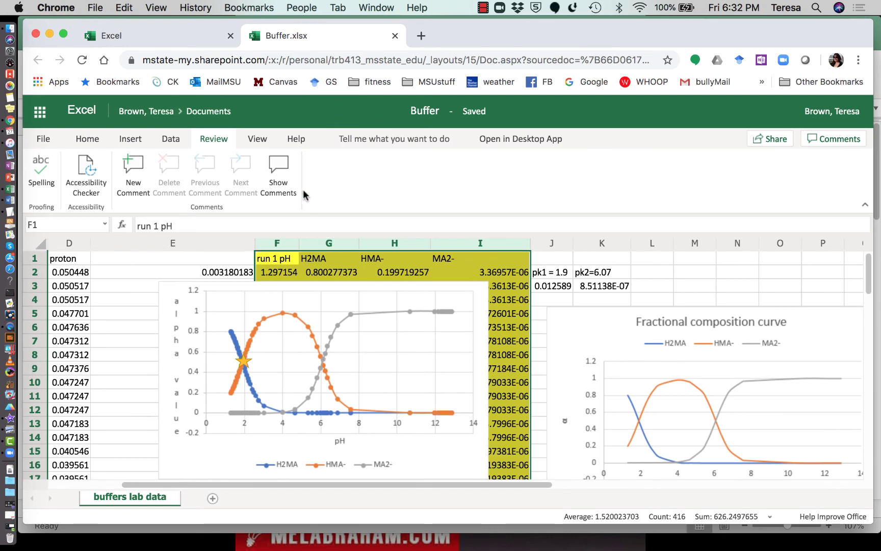
click(269, 135)
click(133, 141)
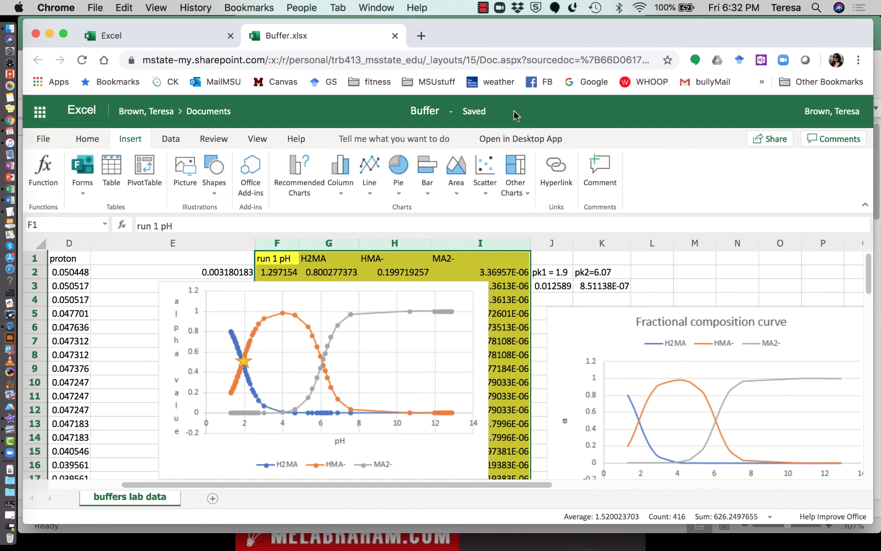
click(410, 308)
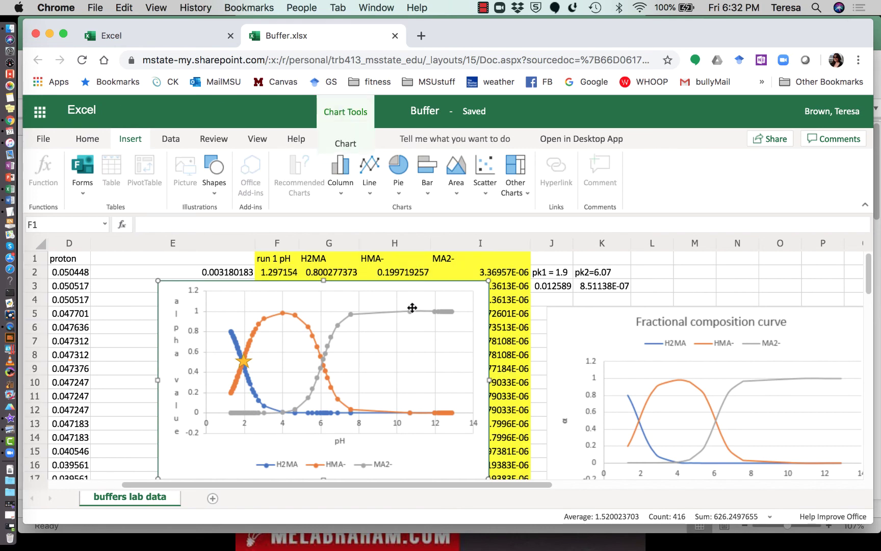
click(43, 139)
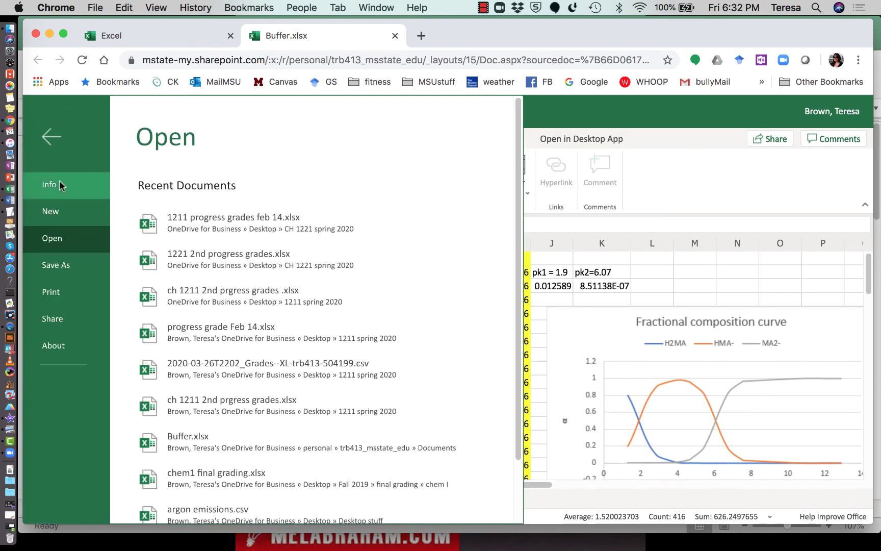
click(69, 265)
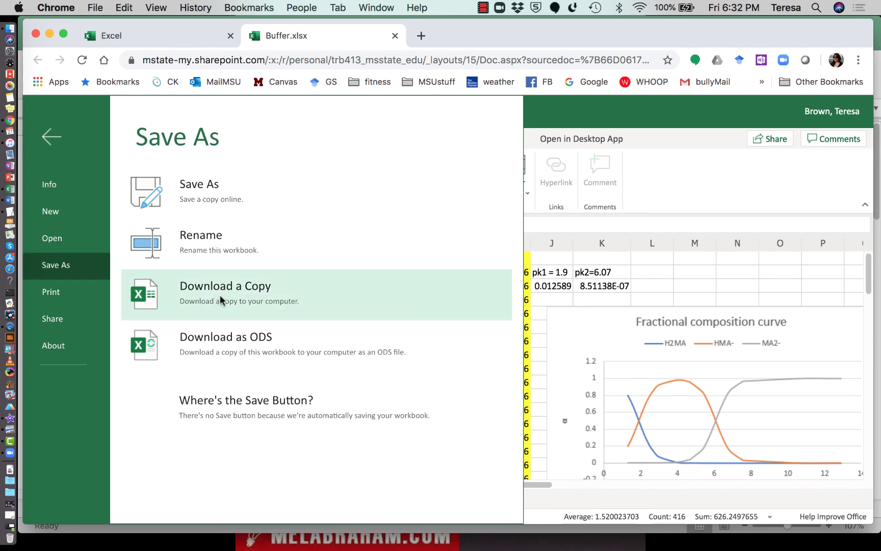
click(214, 188)
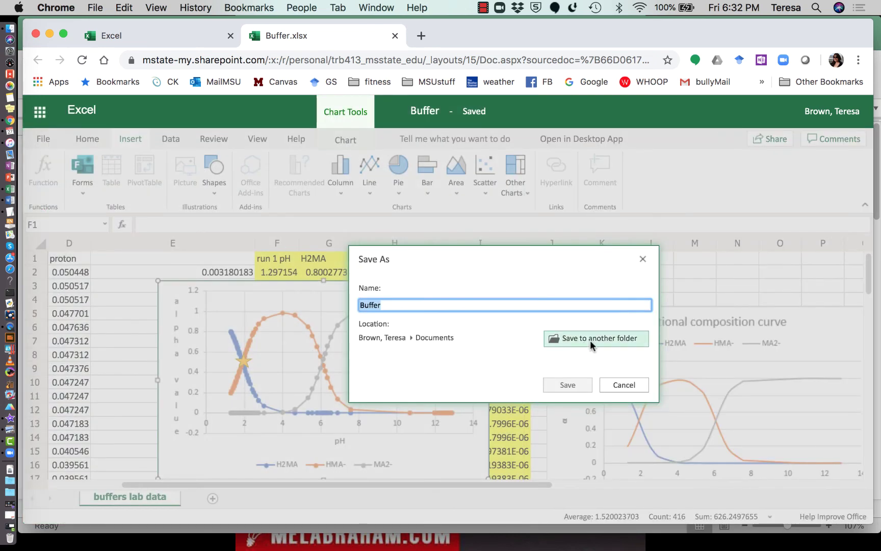
click(624, 385)
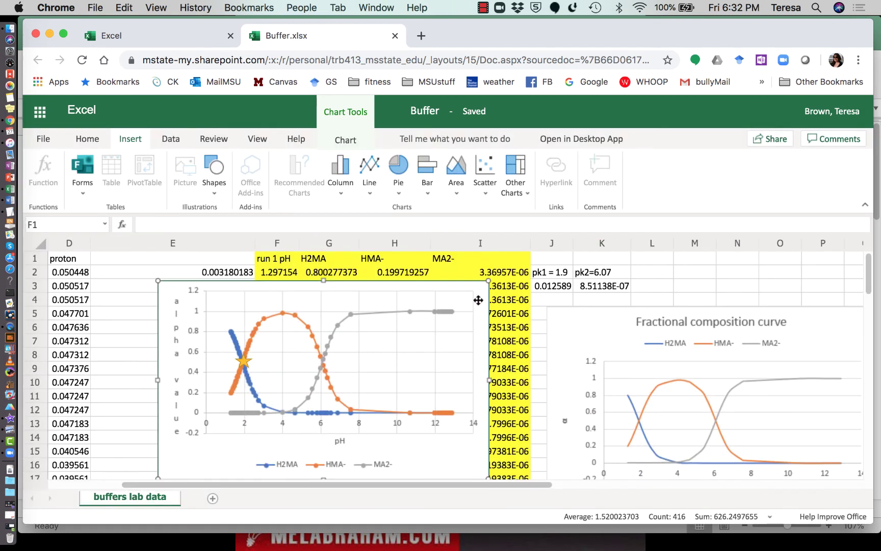
Review the print settings, trying the option to print the entire workbook, and leave them without printing
click(45, 140)
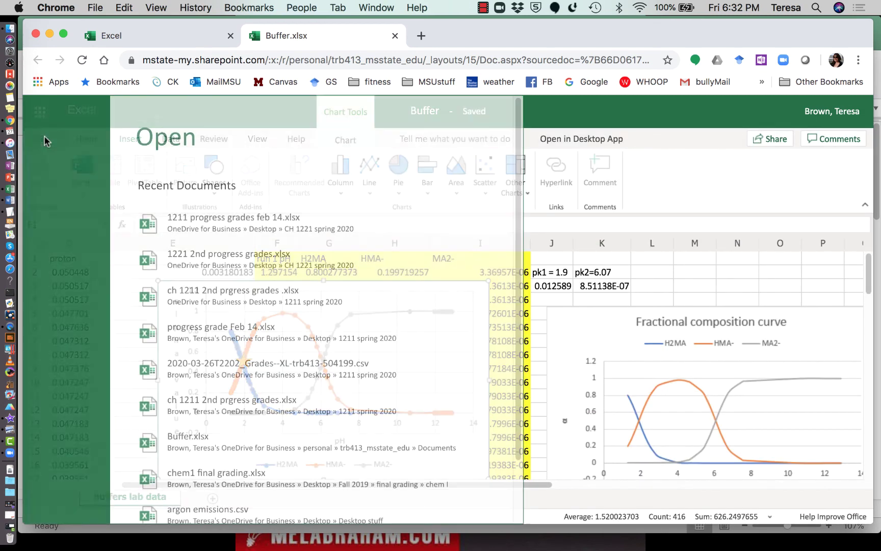
click(56, 292)
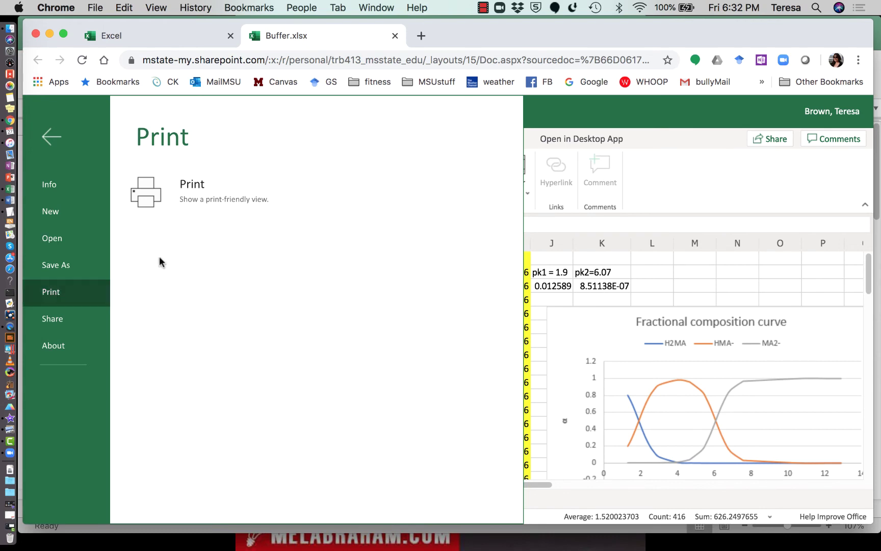
click(224, 197)
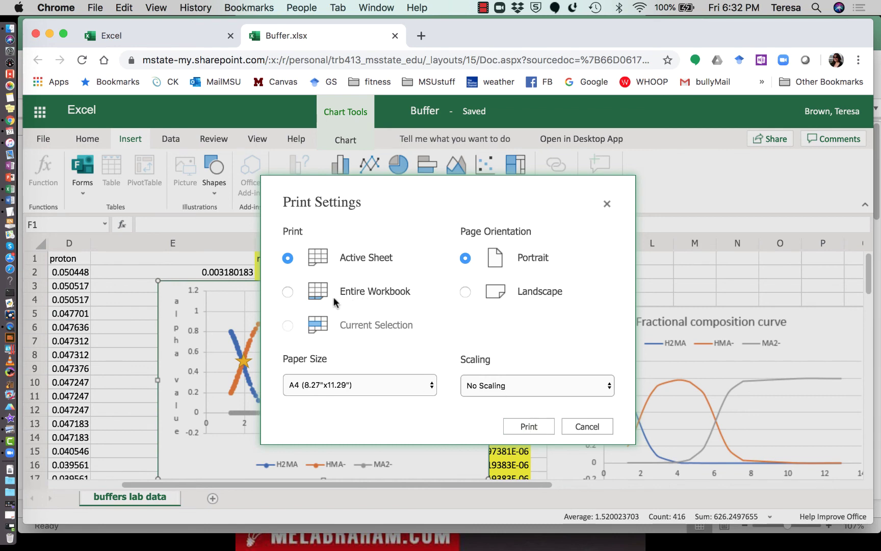
click(291, 294)
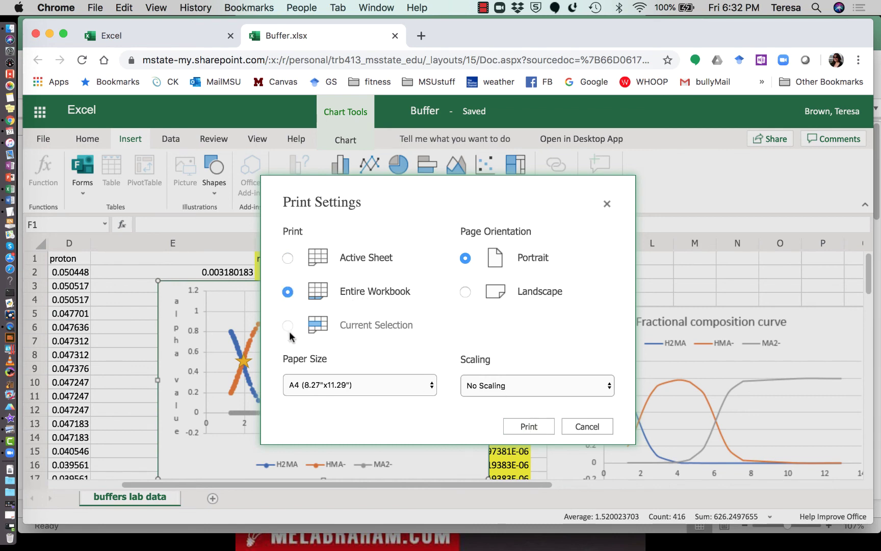
click(580, 430)
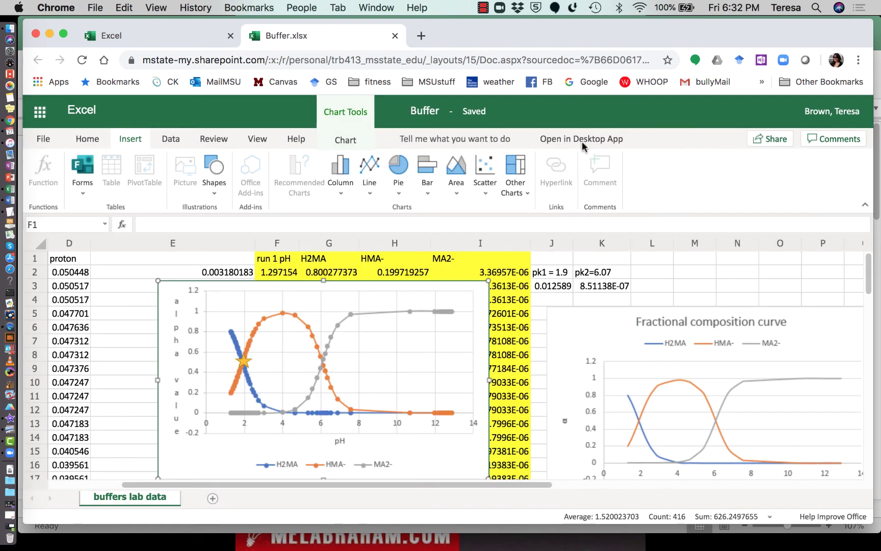
Open the Buffer workbook in the desktop Excel app and enlarge its window to show more of the sheet
click(598, 137)
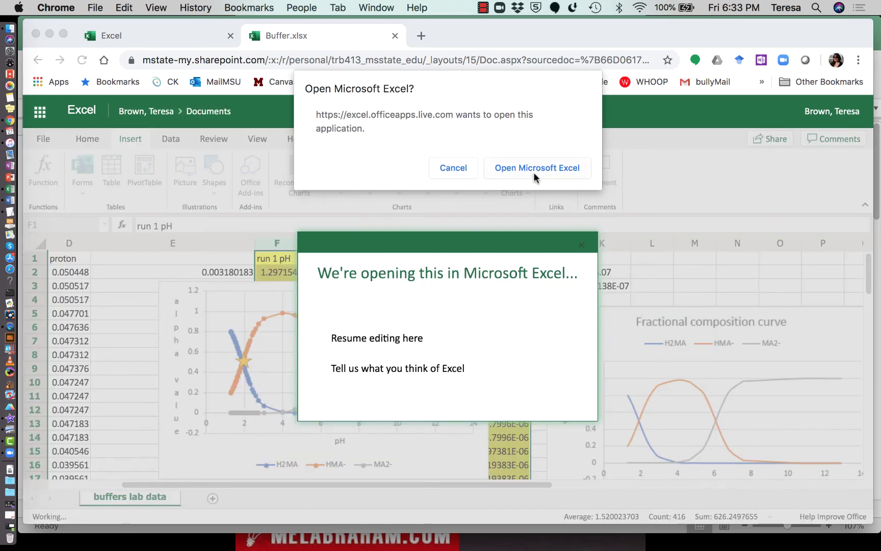
click(537, 171)
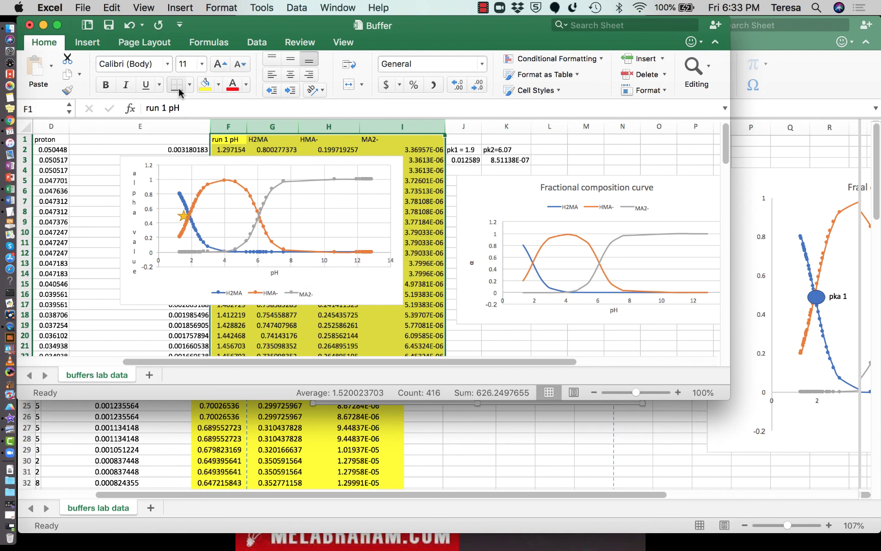
click(97, 44)
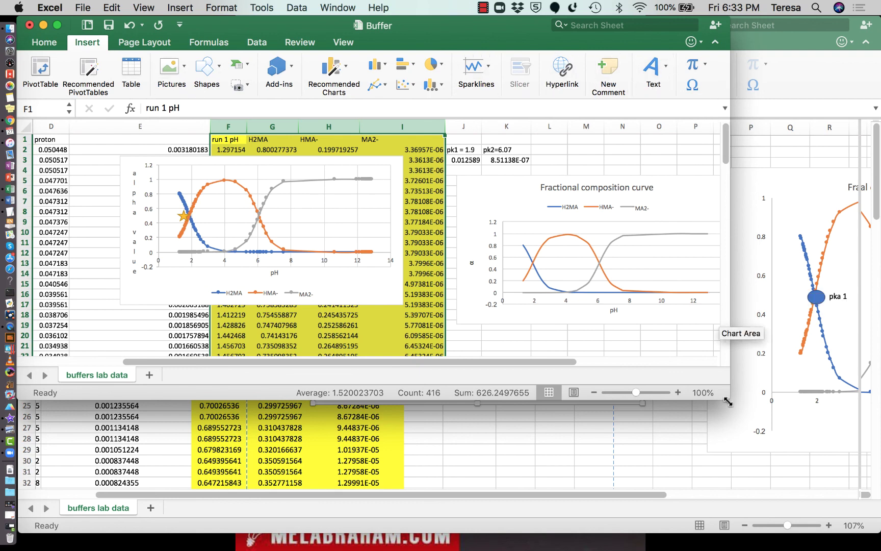
drag(728, 402, 872, 505)
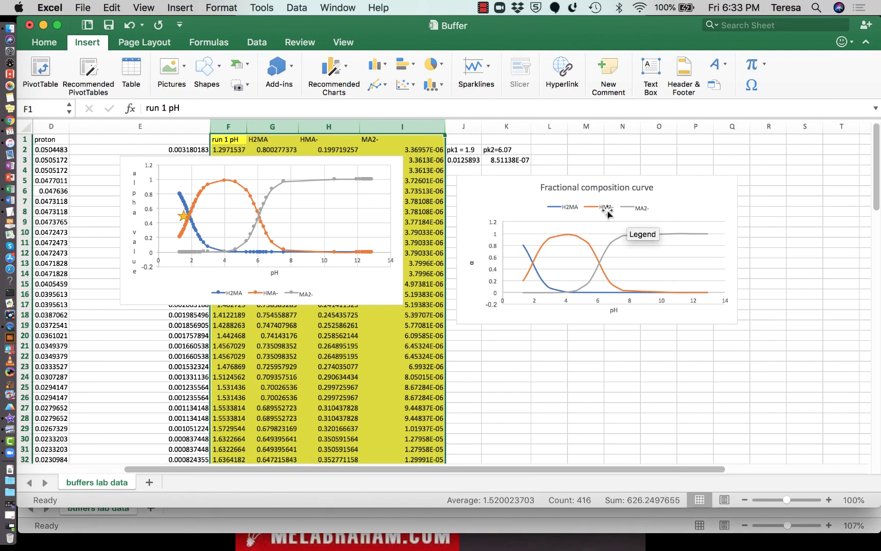
Add a text box reading "pKa1" to the scatter chart and place it directly beside the gold star marker
scroll(608, 214, left, 2)
click(657, 71)
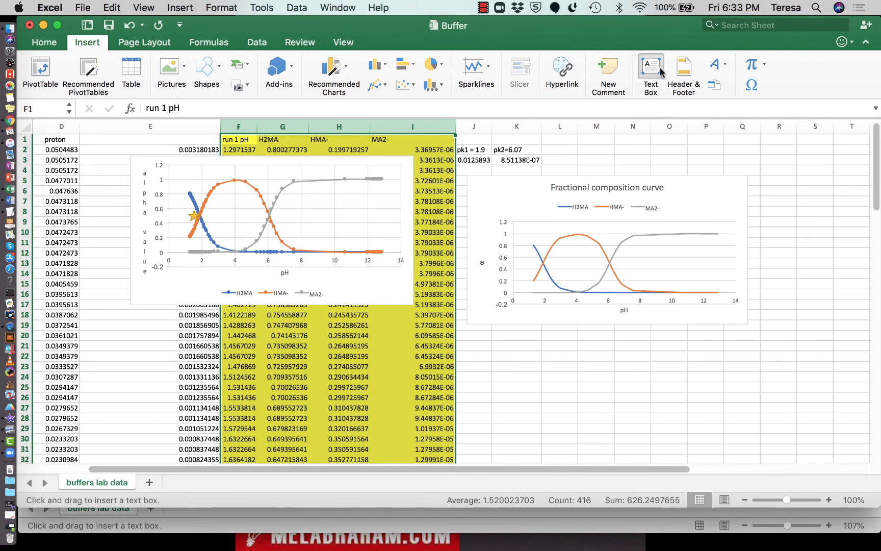
click(214, 207)
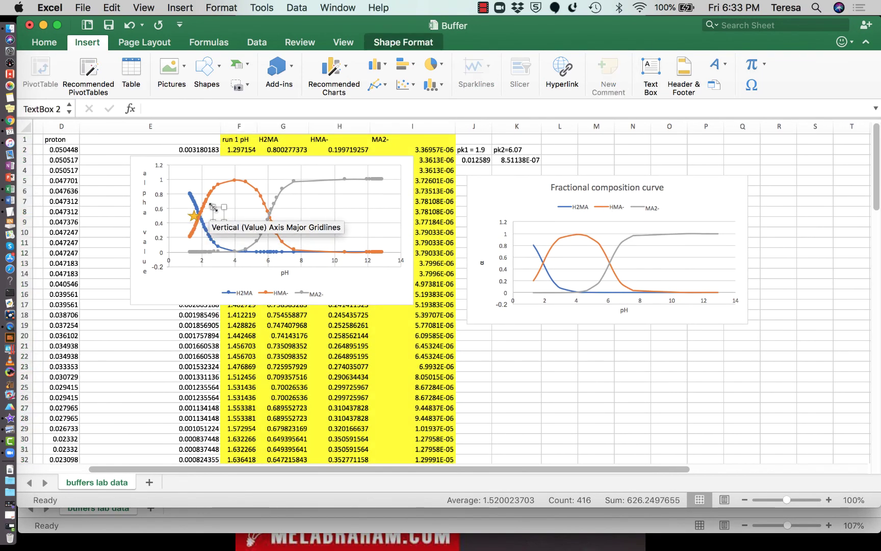
text(pKa1)
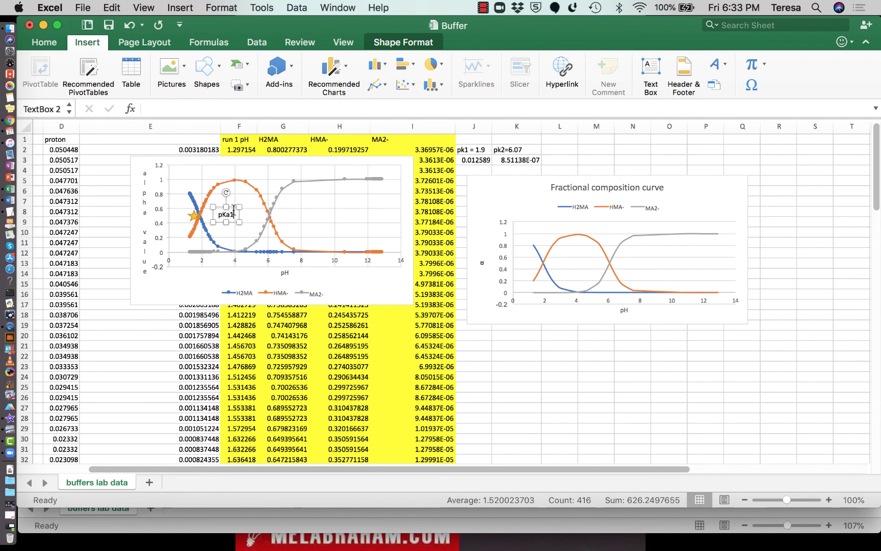
drag(239, 207, 208, 207)
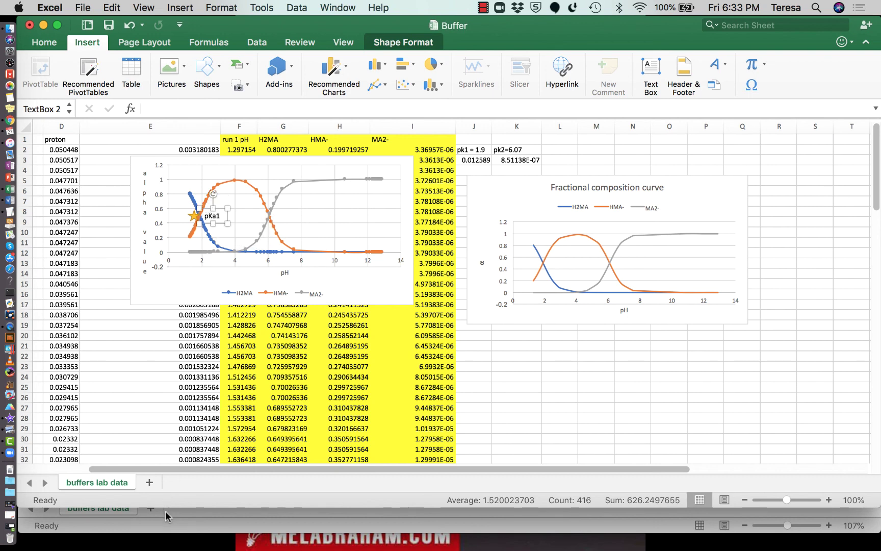
Switch back to the Buffer workbook in Chrome, try to resume editing, and continue in reading view to check the charts
click(165, 510)
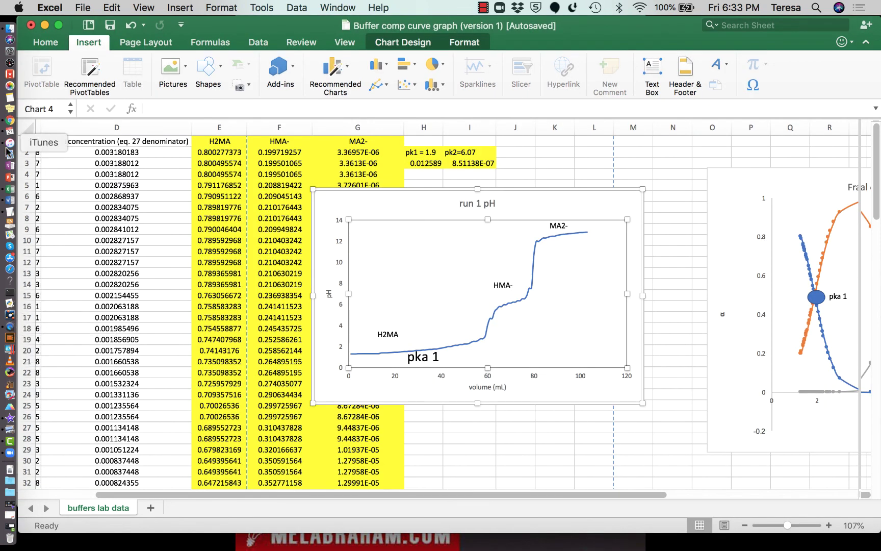
click(10, 121)
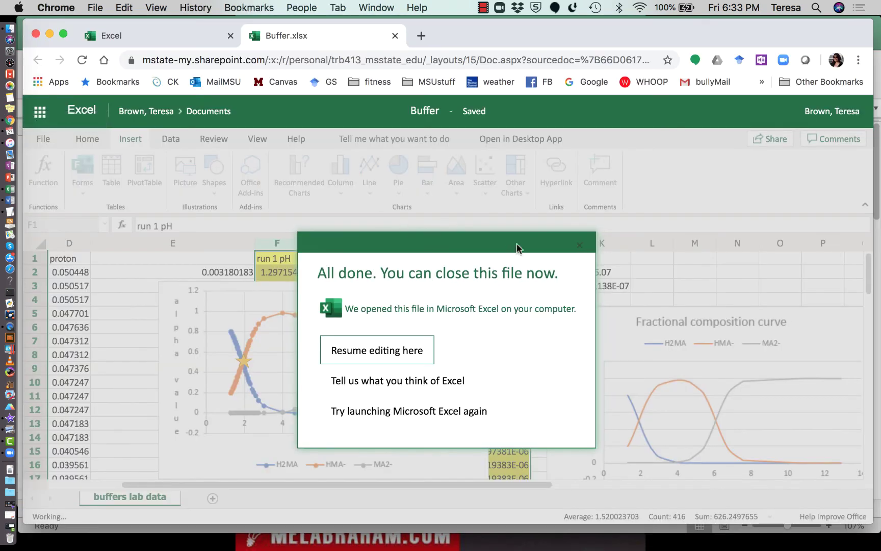
click(393, 350)
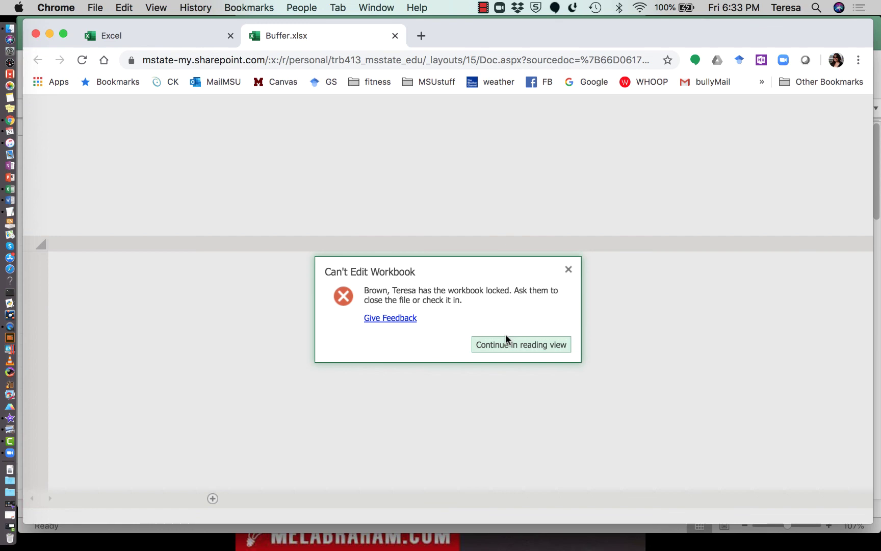
click(508, 341)
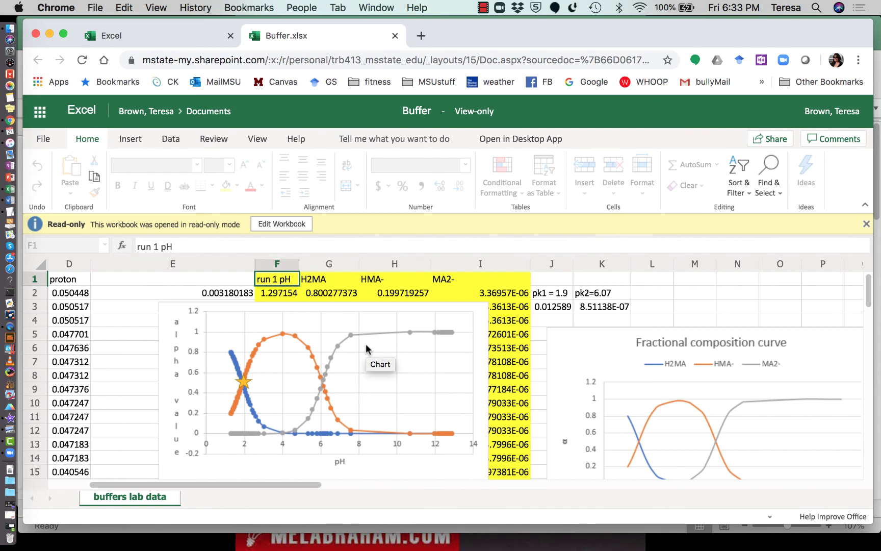
scroll(367, 349, down, 2)
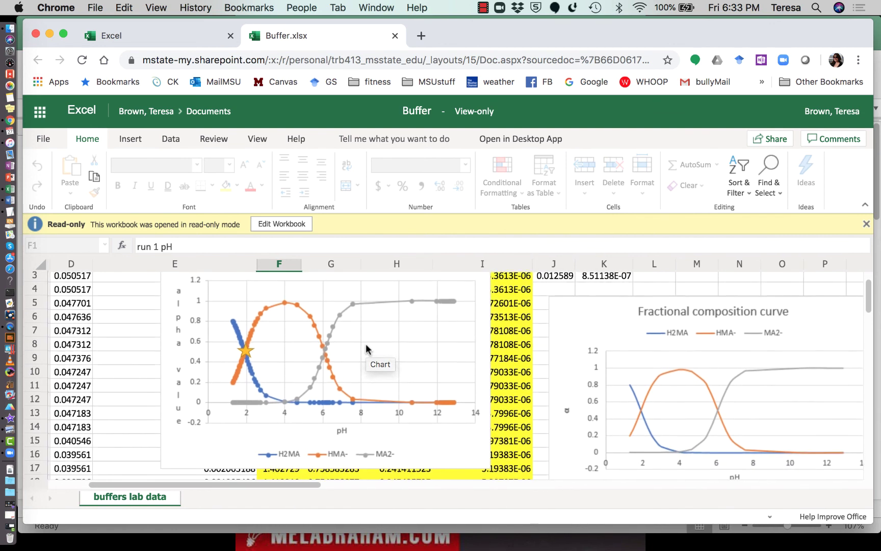
scroll(367, 348, up, 2)
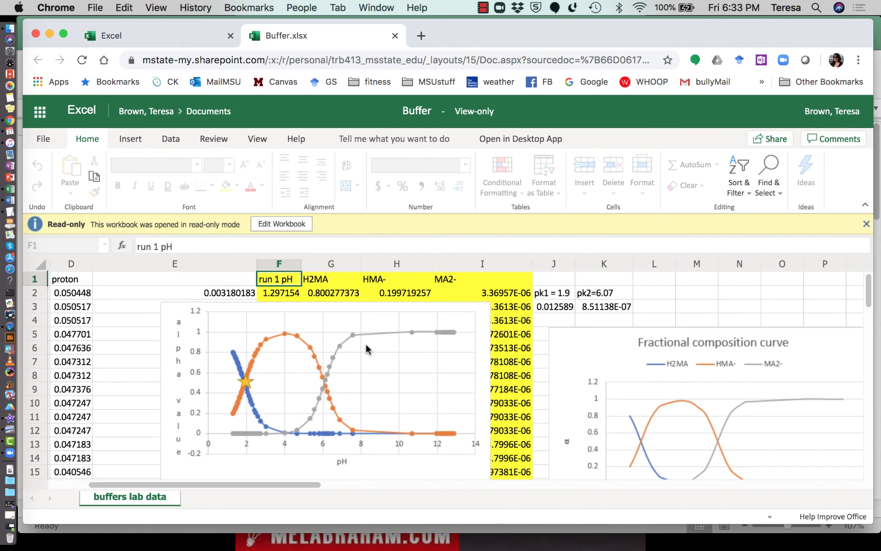